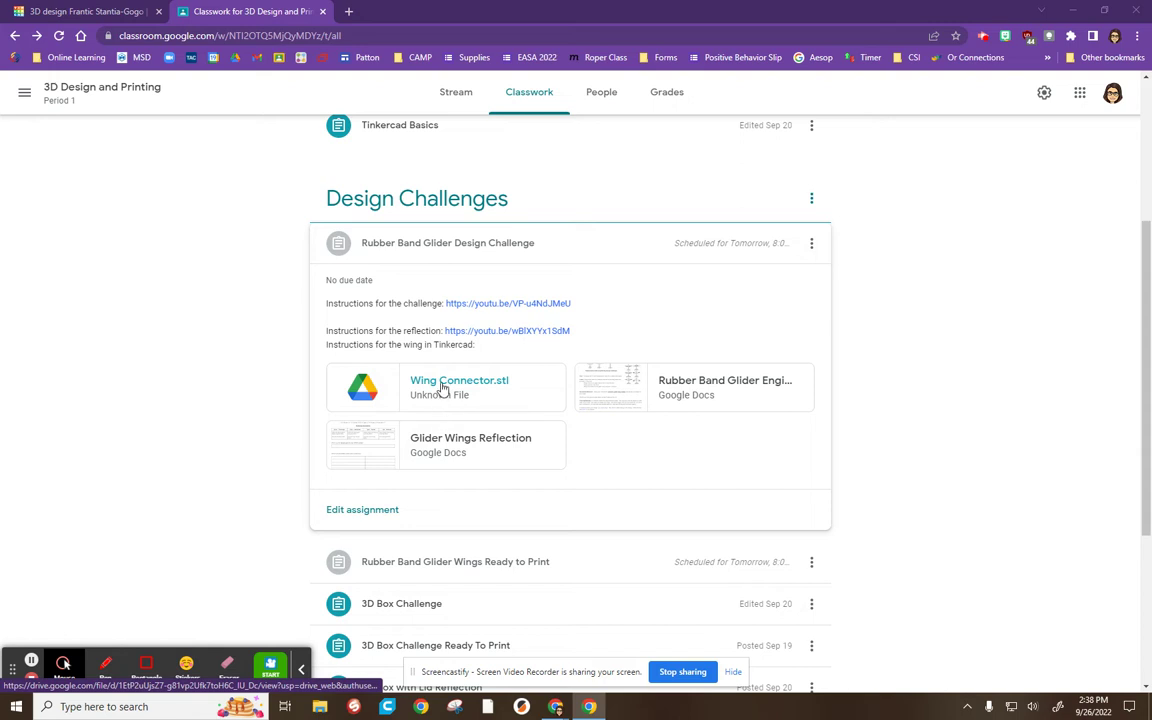
Open the Wing Connector.stl attachment of the Rubber Band Glider Design Challenge and download it
{"action": "left_click", "coordinate": [444, 385]}
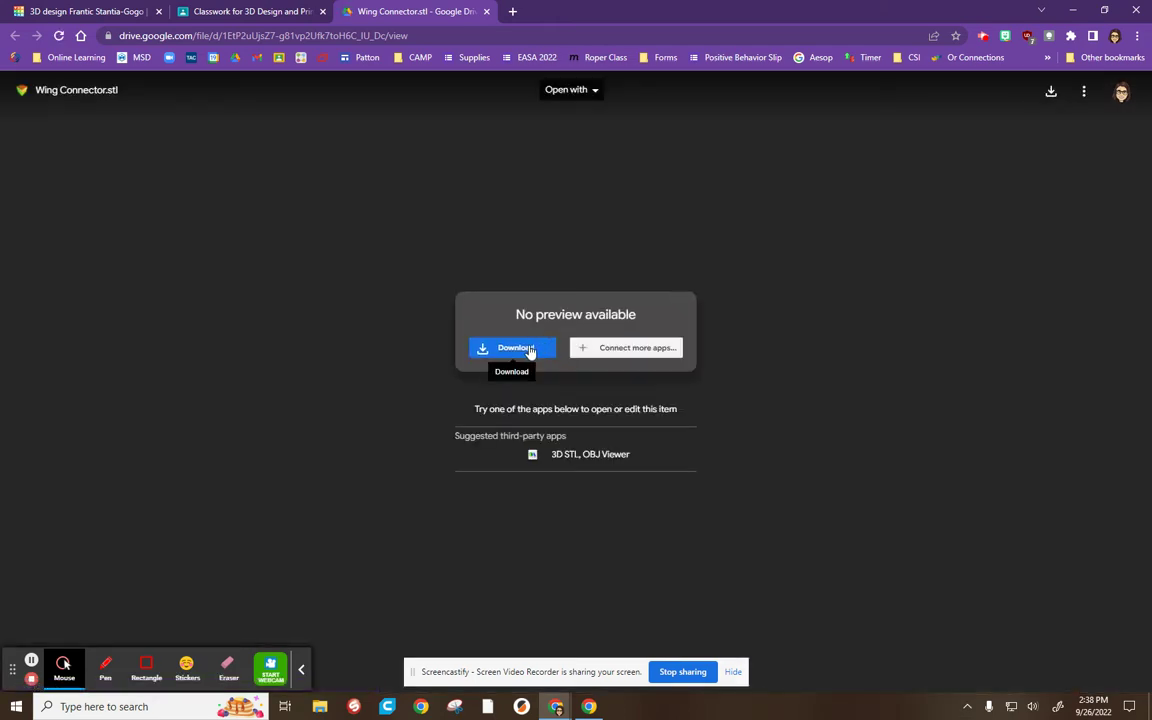
{"action": "left_click", "coordinate": [530, 350]}
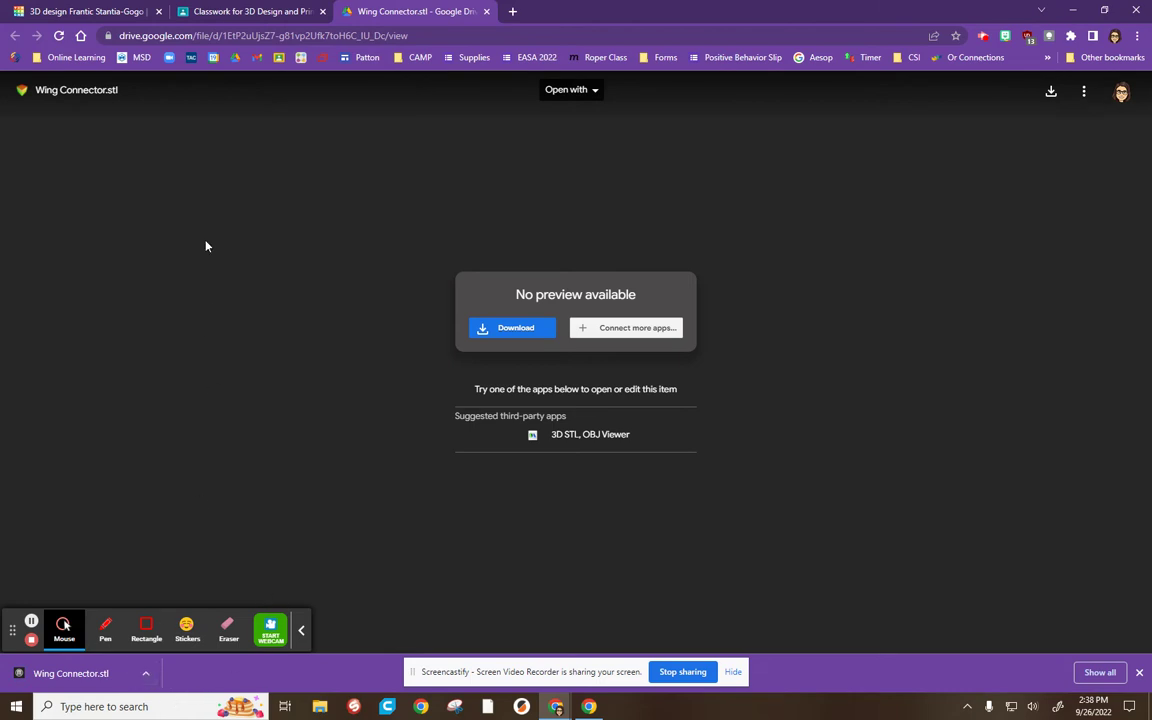
Switch to the Tinkercad design and rename it "Your name wing draft"
{"action": "left_click", "coordinate": [86, 8]}
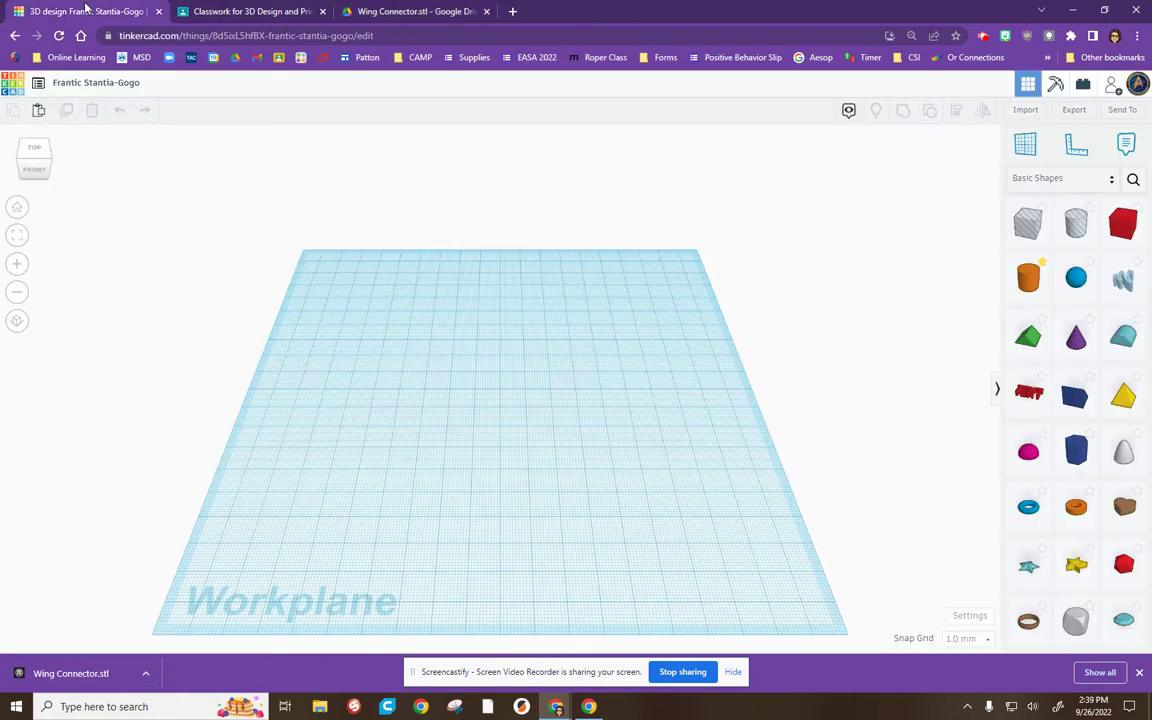
{"action": "left_click", "coordinate": [90, 84]}
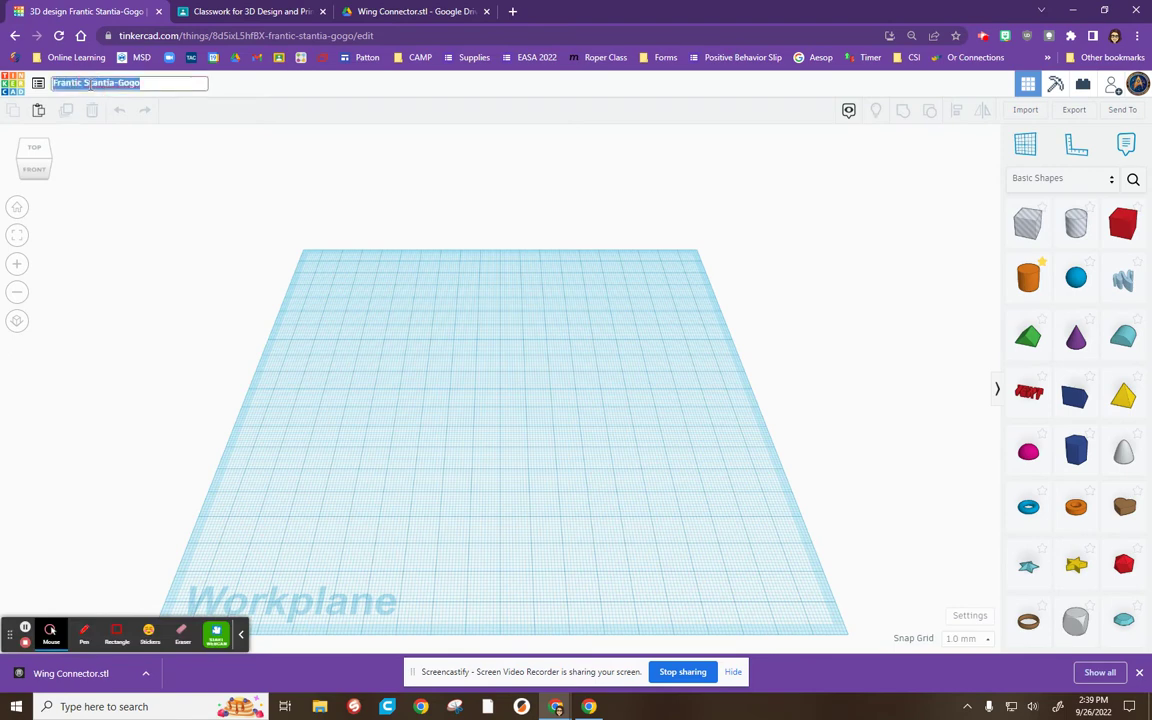
{"action": "type", "text": "Your name wing draft"}
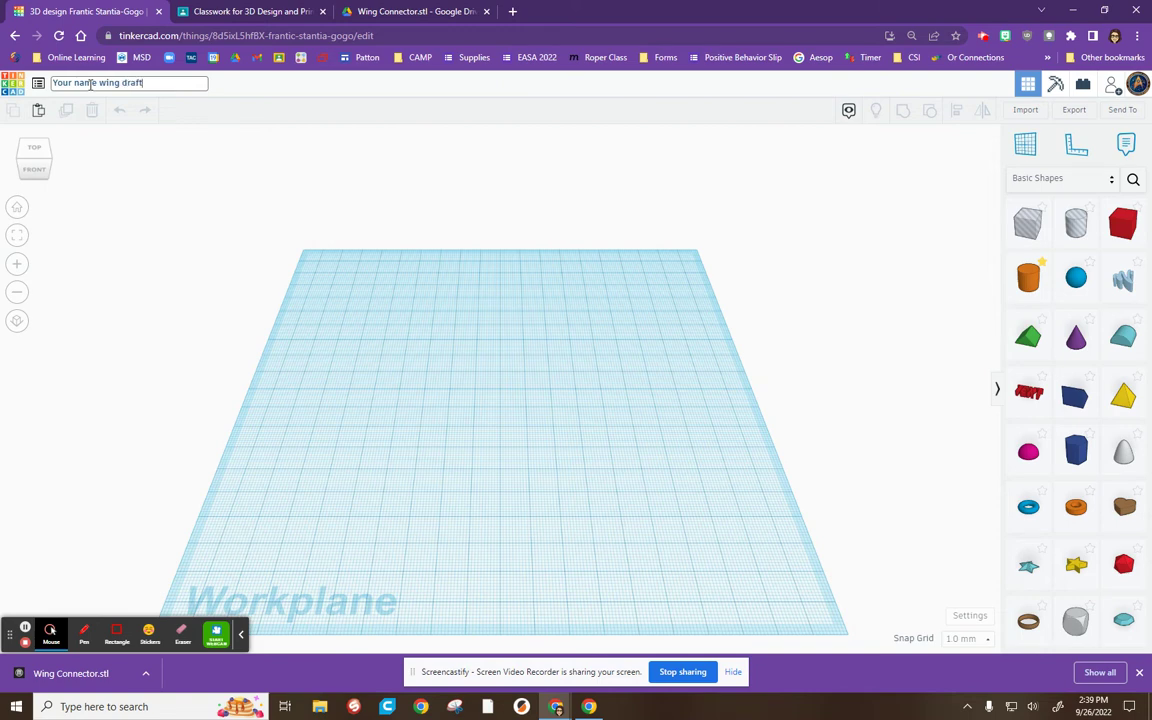
{"action": "key", "text": "Return"}
Import the Wing Connector file from the Downloads folder in millimeters at 100% scale
{"action": "left_click", "coordinate": [1016, 119]}
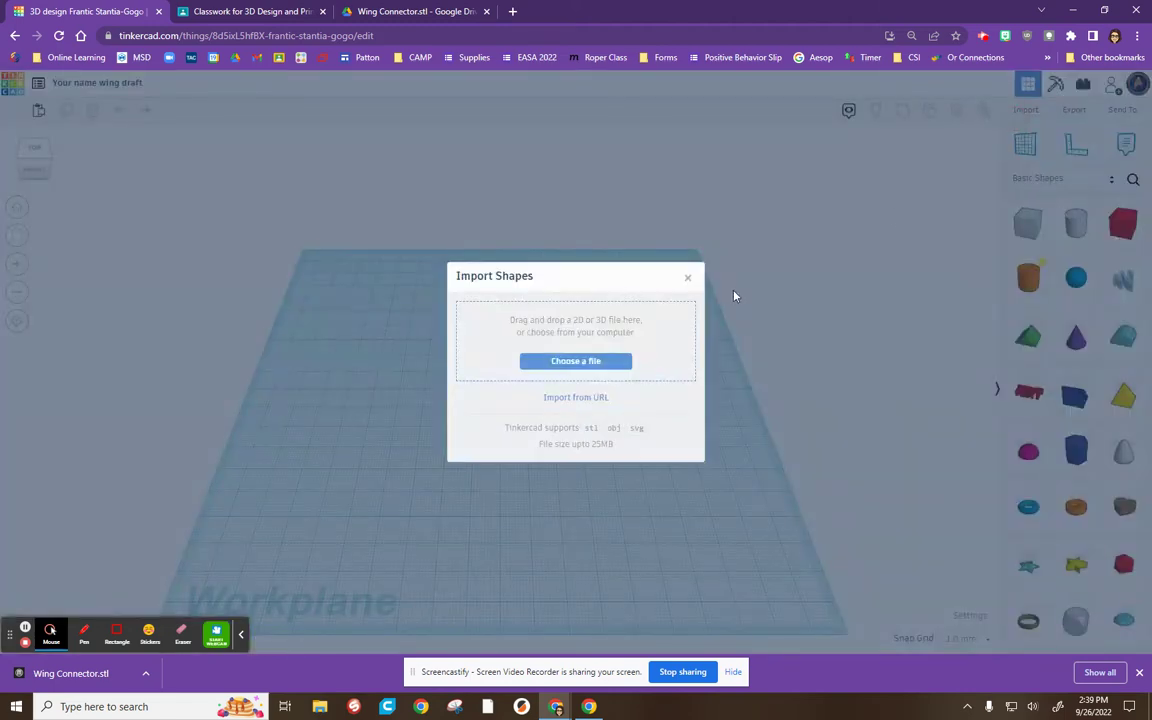
{"action": "left_click", "coordinate": [623, 361]}
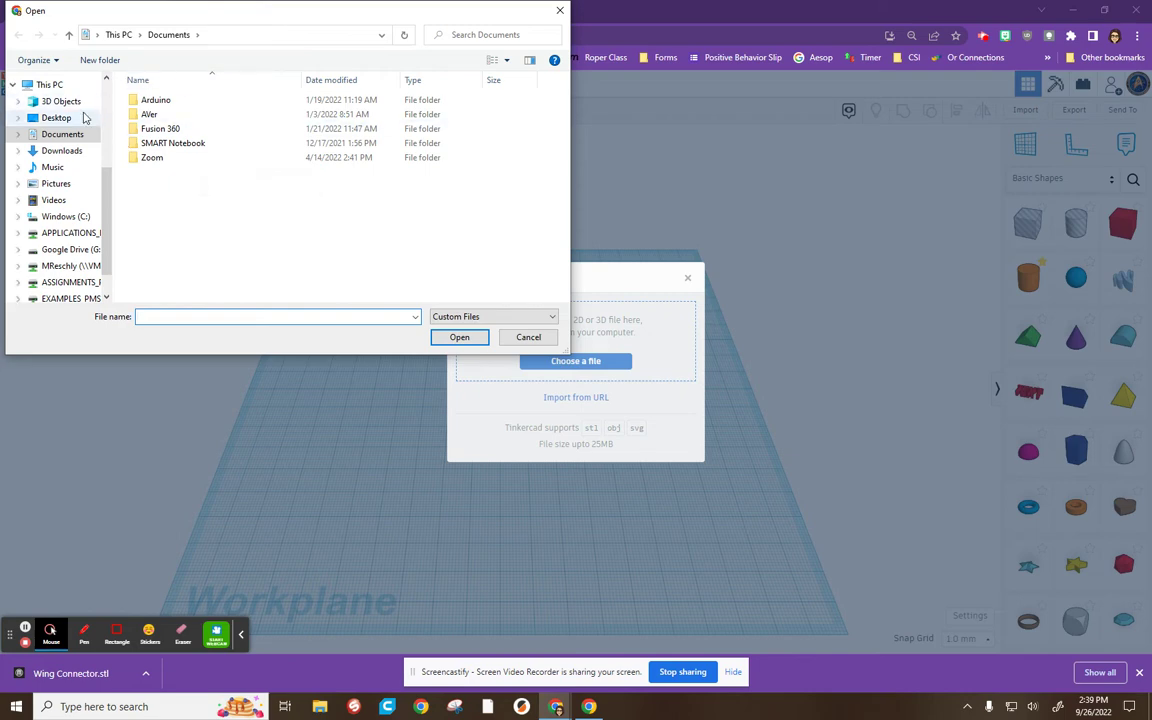
{"action": "left_click", "coordinate": [60, 150]}
{"action": "left_click", "coordinate": [148, 120]}
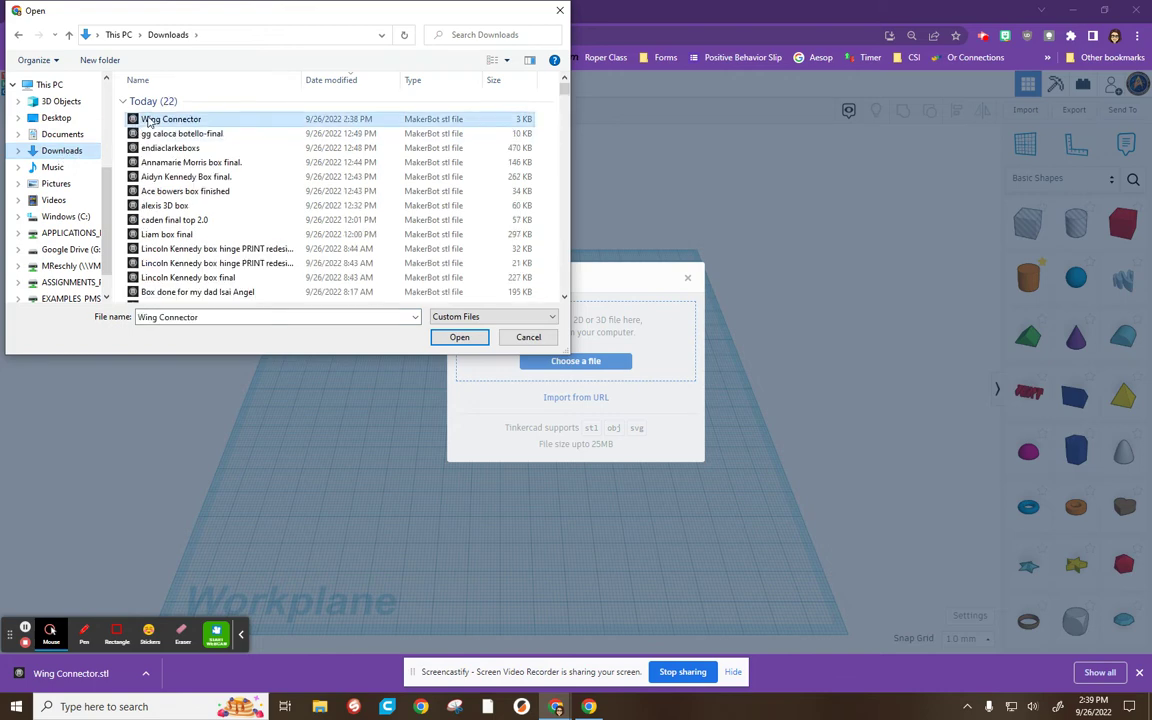
{"action": "left_click", "coordinate": [459, 337]}
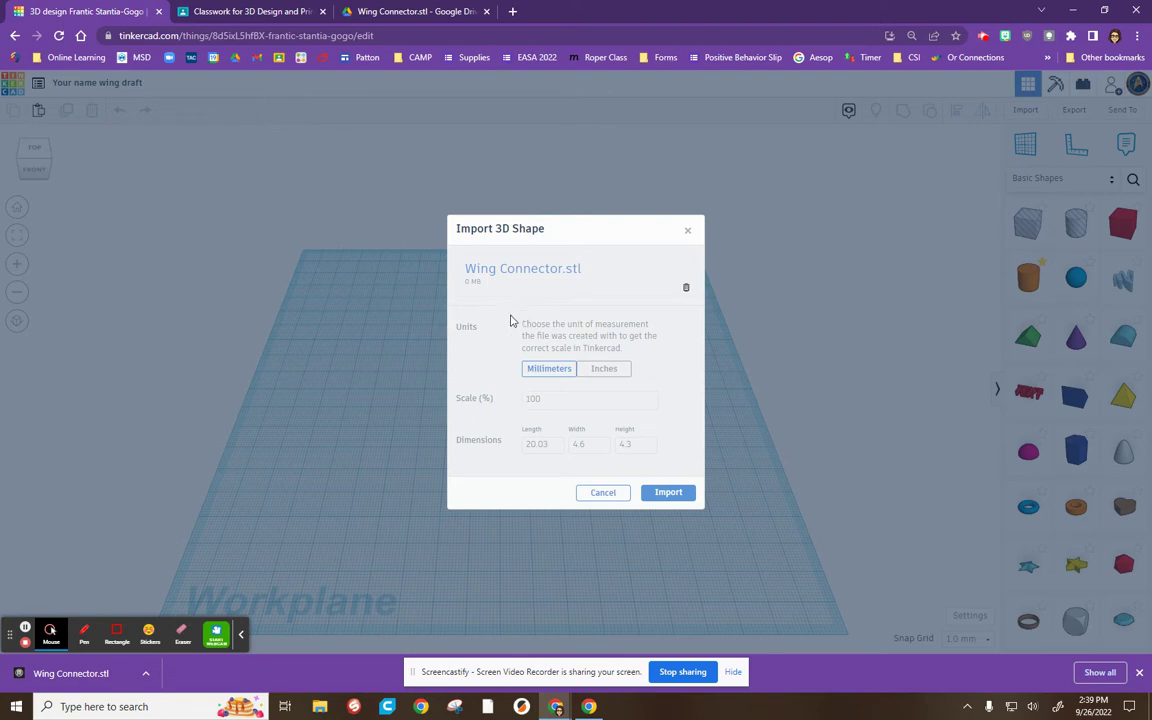
{"action": "left_click", "coordinate": [667, 493]}
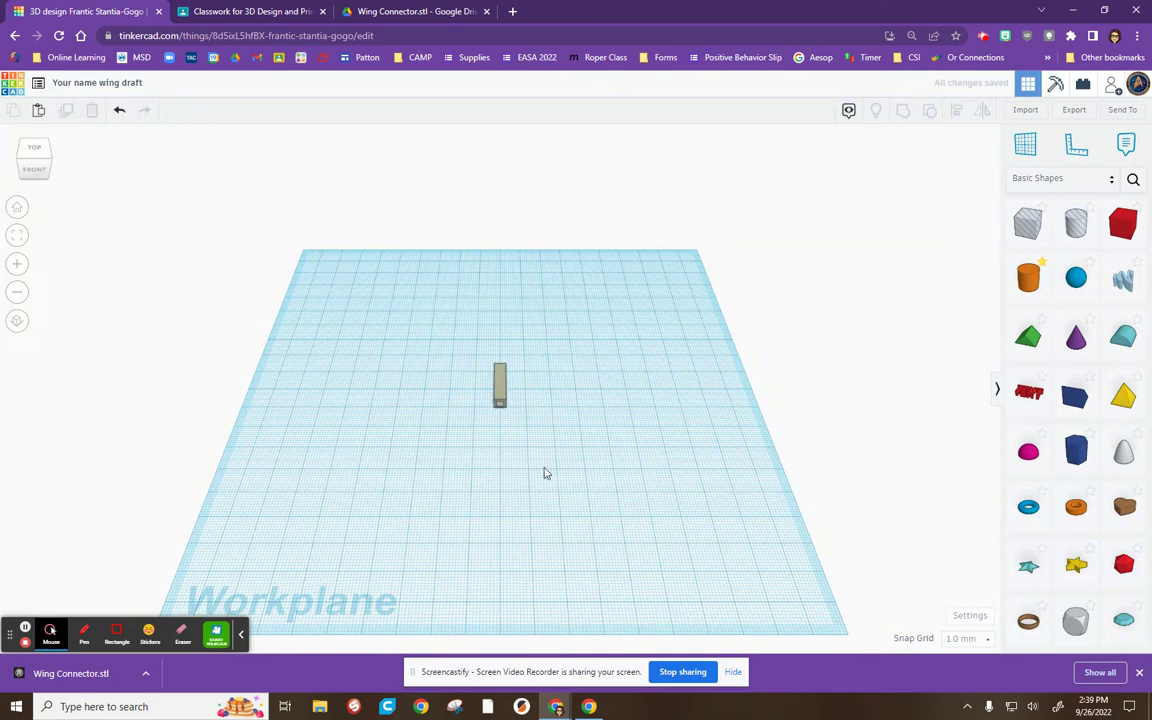
Lock the imported wing connector against editing
{"action": "scroll", "coordinate": [521, 438], "scroll_direction": "down", "scroll_amount": 1}
{"action": "scroll", "coordinate": [521, 438], "scroll_direction": "up", "scroll_amount": 3}
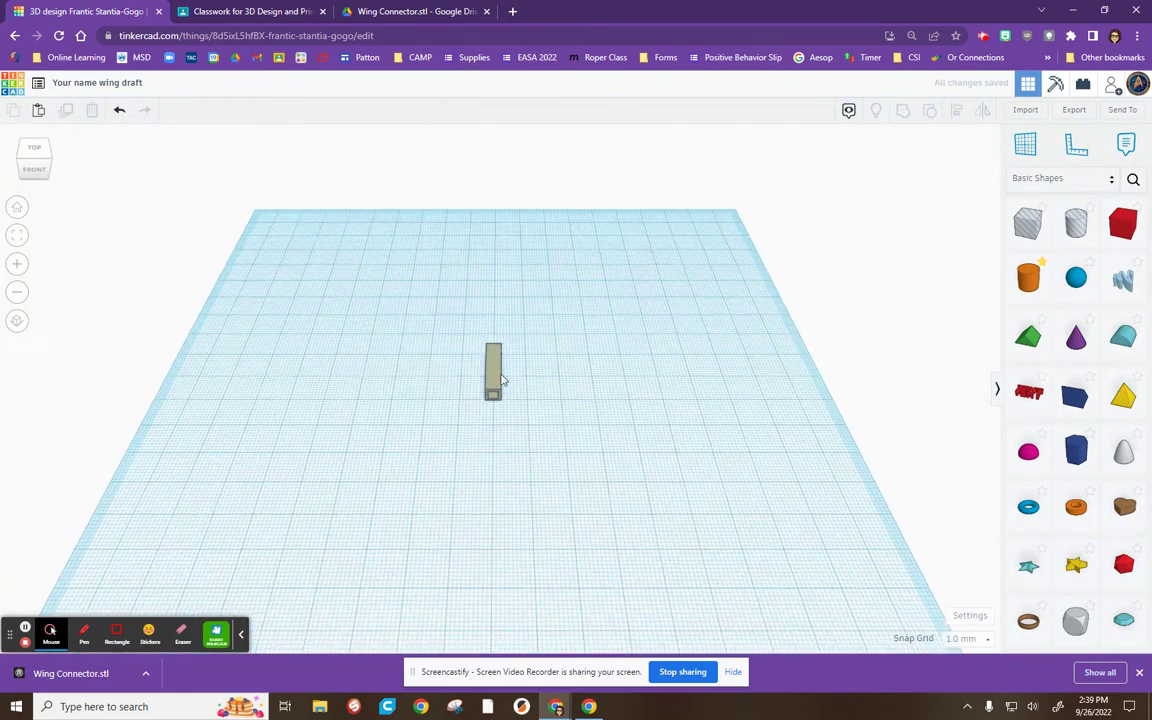
{"action": "left_click", "coordinate": [491, 362]}
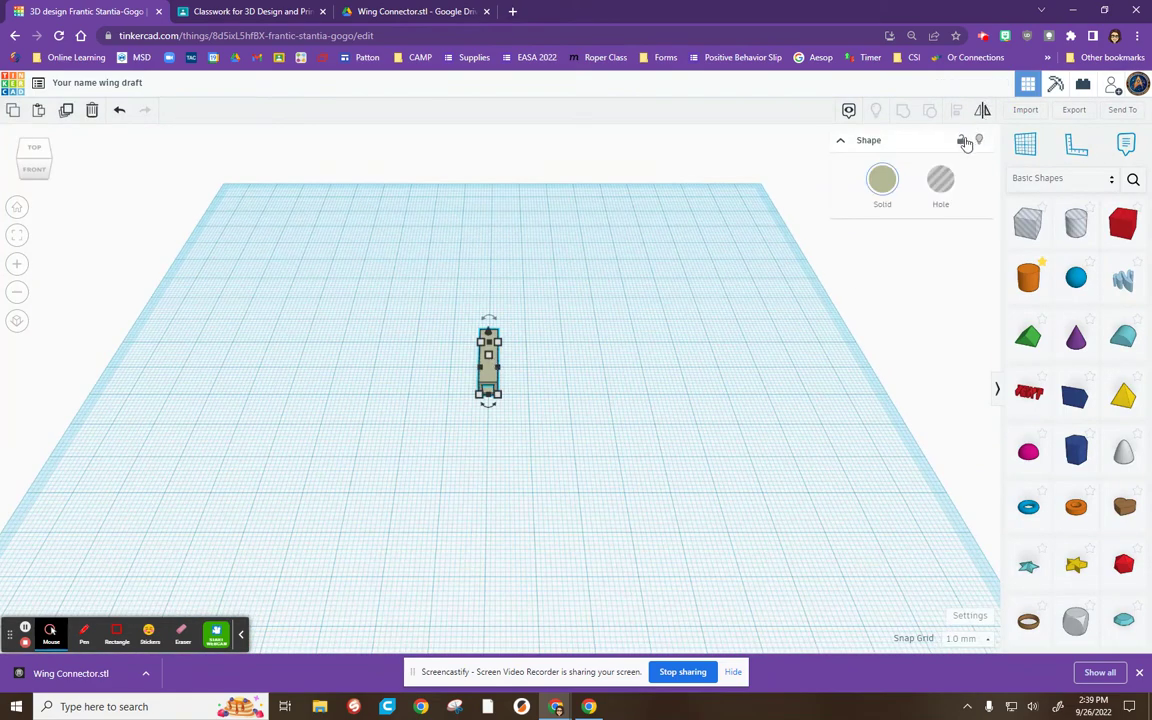
{"action": "left_click", "coordinate": [957, 141]}
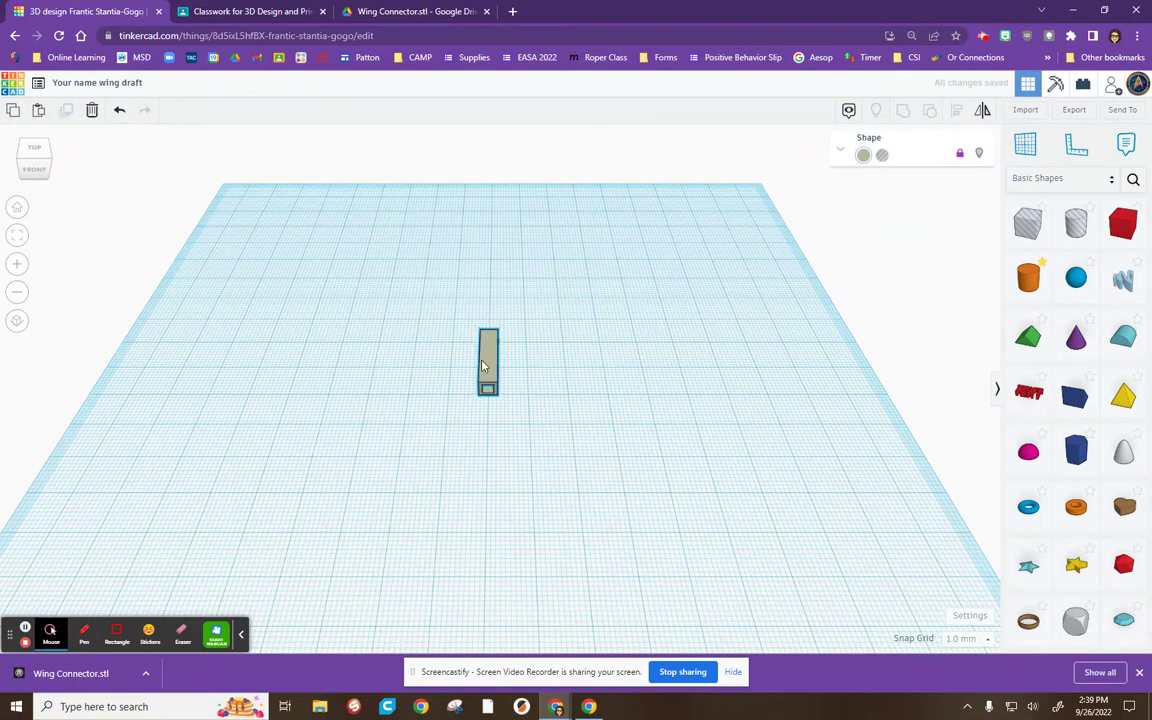
Examine the wing connector and its hollow end from several angles
{"action": "scroll", "coordinate": [483, 365], "scroll_direction": "up", "scroll_amount": 1}
{"action": "scroll", "coordinate": [482, 365], "scroll_direction": "up", "scroll_amount": 2}
{"action": "right_click_drag", "start_coordinate": [566, 419], "coordinate": [404, 406]}
{"action": "right_click_drag", "start_coordinate": [483, 437], "coordinate": [484, 440]}
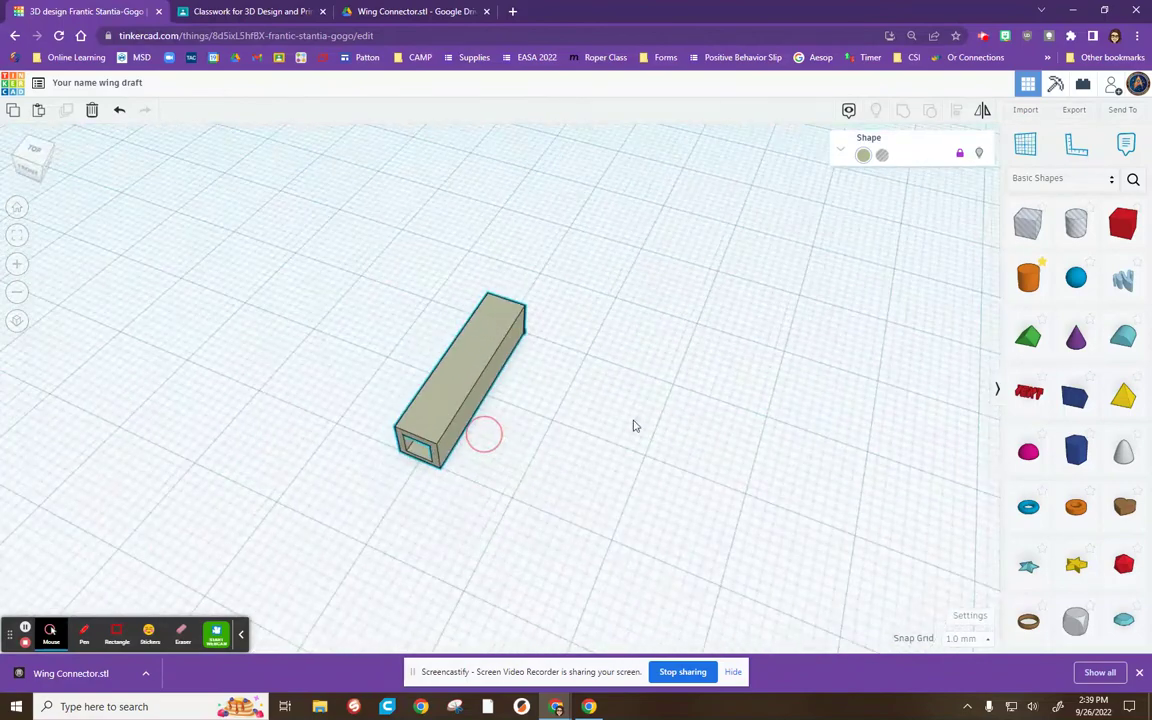
{"action": "right_click_drag", "start_coordinate": [577, 383], "coordinate": [658, 368]}
{"action": "scroll", "coordinate": [660, 371], "scroll_direction": "down", "scroll_amount": 2}
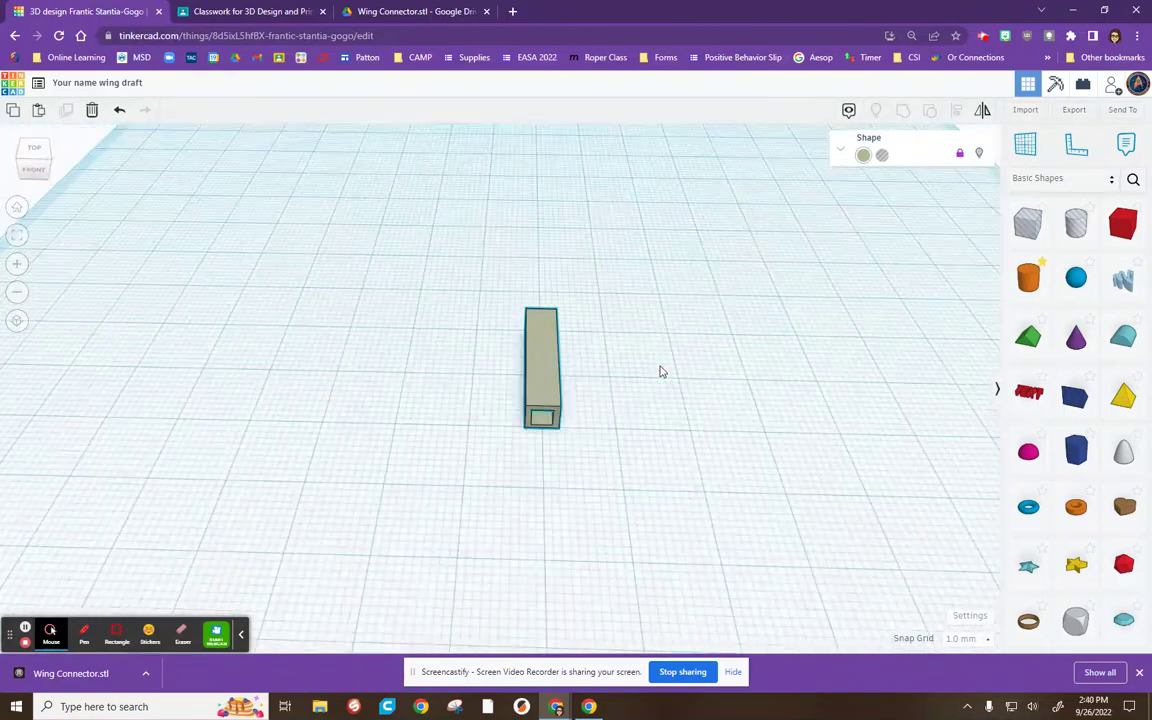
{"action": "right_click_drag", "start_coordinate": [660, 372], "coordinate": [645, 365]}
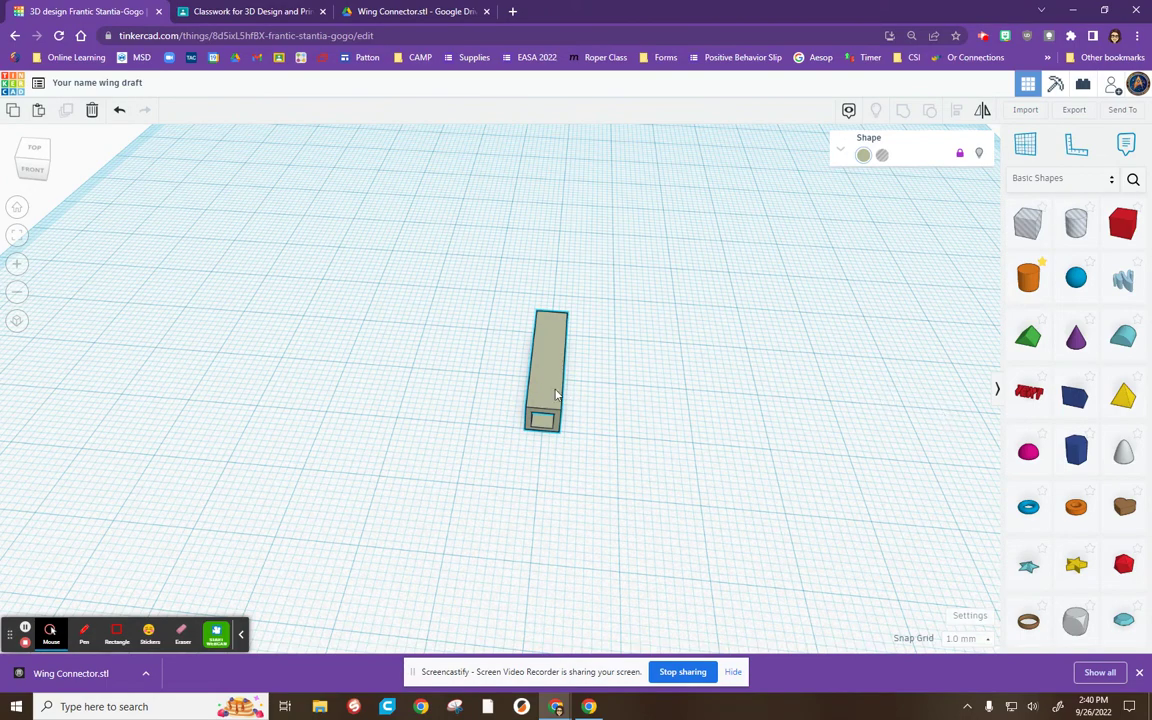
{"action": "left_click", "coordinate": [307, 313]}
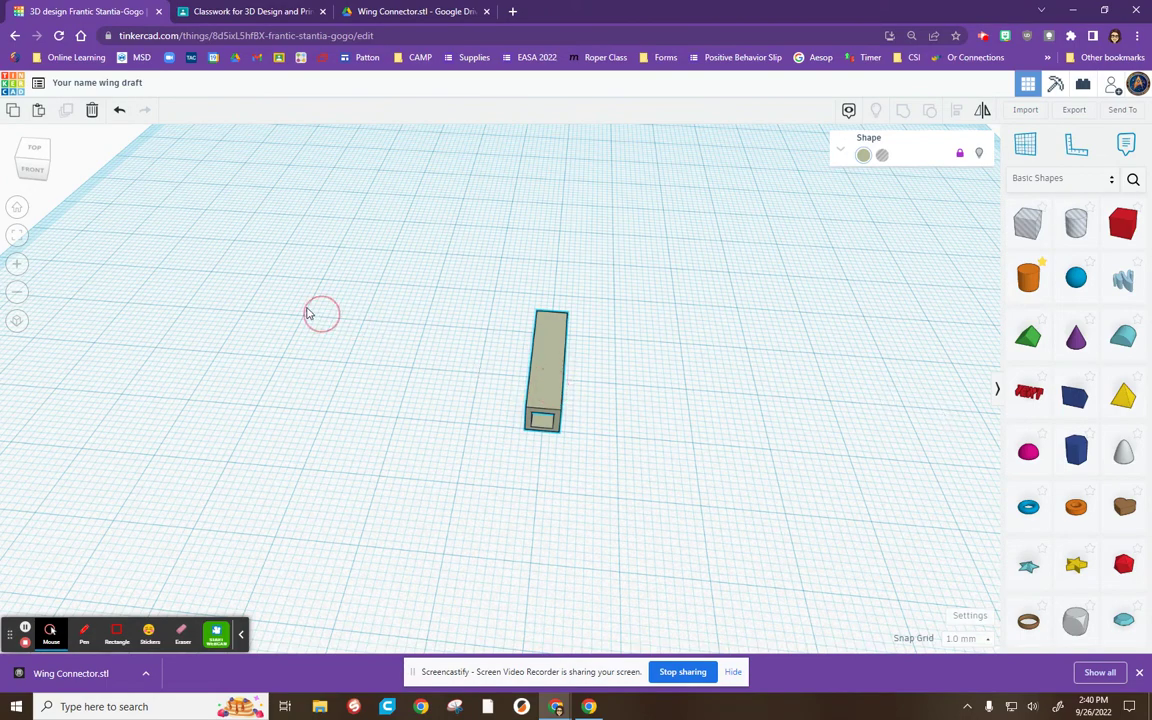
Unlock the wing connector and move it about 75 mm sideways and 25 mm toward the workplane's back-left area
{"action": "left_click", "coordinate": [973, 157]}
{"action": "left_click", "coordinate": [549, 366]}
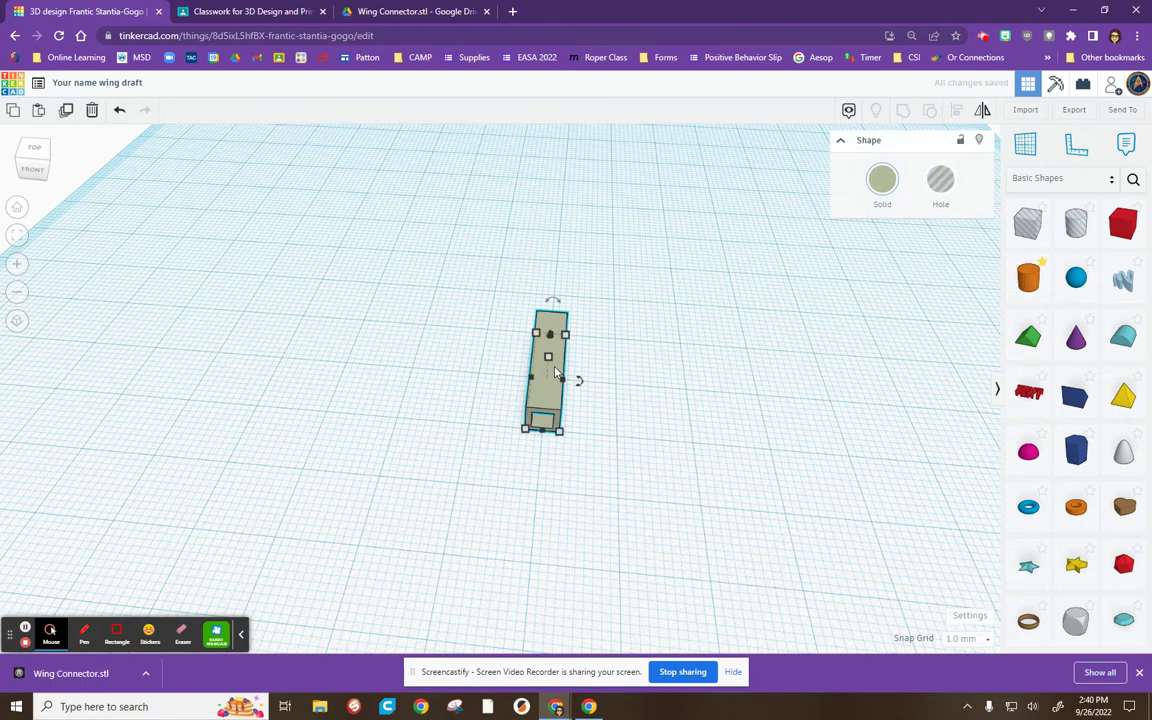
{"action": "left_click_drag", "start_coordinate": [556, 372], "coordinate": [137, 233]}
{"action": "scroll", "coordinate": [625, 391], "scroll_direction": "up", "scroll_amount": 2}
{"action": "scroll", "coordinate": [625, 391], "scroll_direction": "down", "scroll_amount": 3}
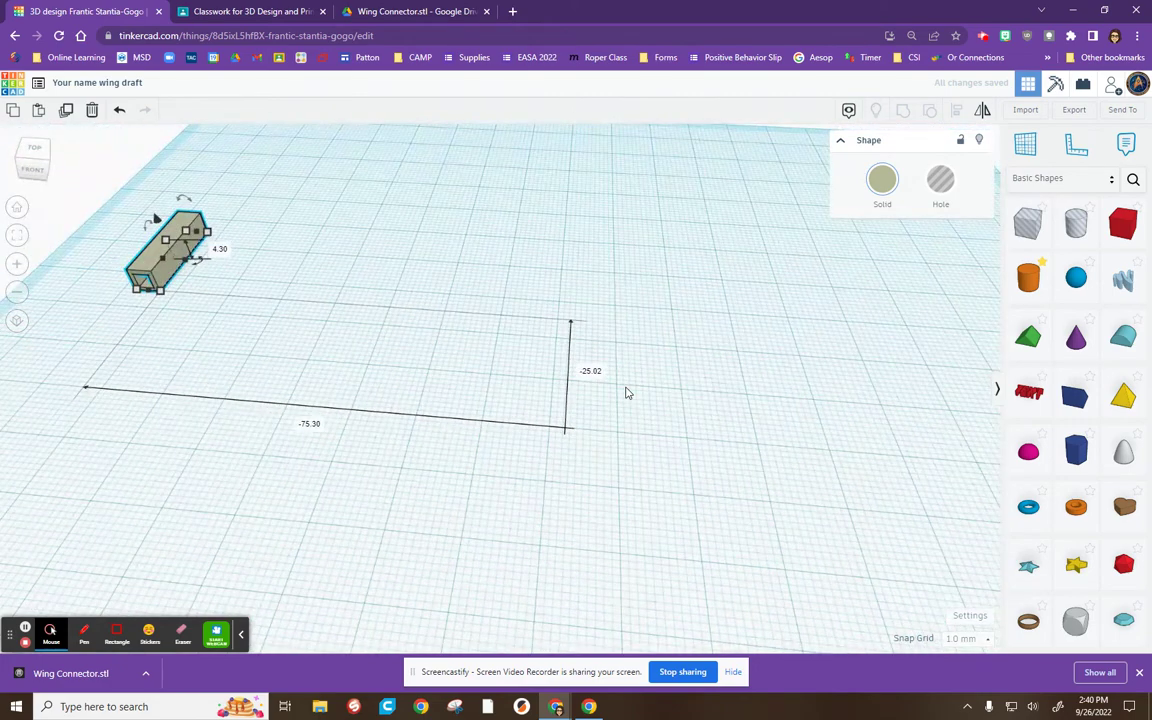
{"action": "scroll", "coordinate": [625, 391], "scroll_direction": "down", "scroll_amount": 2}
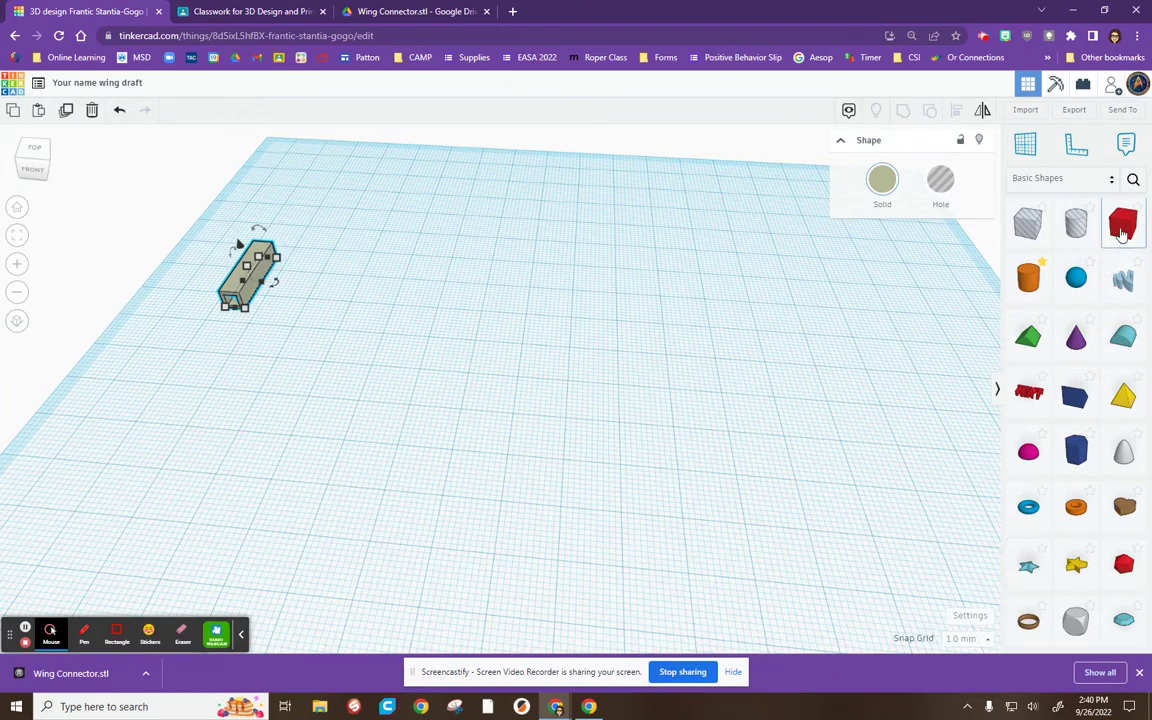
Place a red box beside the connector, flatten it to 3 mm high and stretch its base to 76 by 23 mm
{"action": "left_click_drag", "start_coordinate": [1122, 232], "coordinate": [432, 350]}
{"action": "left_click_drag", "start_coordinate": [422, 284], "coordinate": [450, 339]}
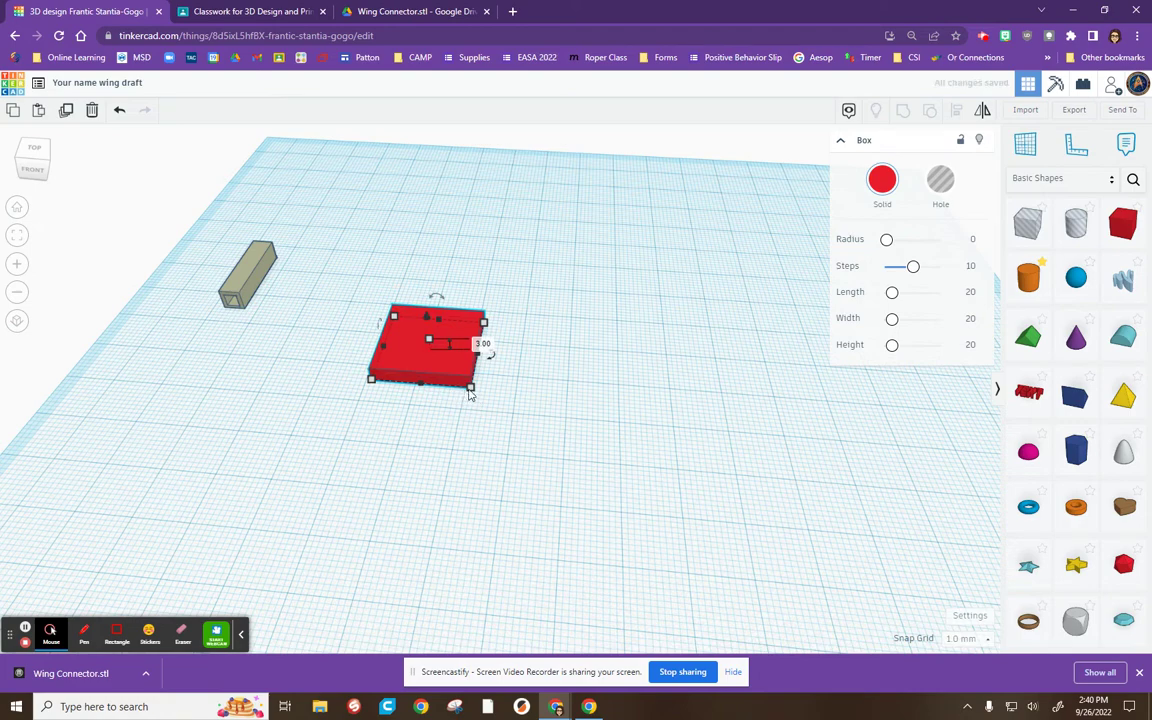
{"action": "left_click_drag", "start_coordinate": [471, 390], "coordinate": [765, 423]}
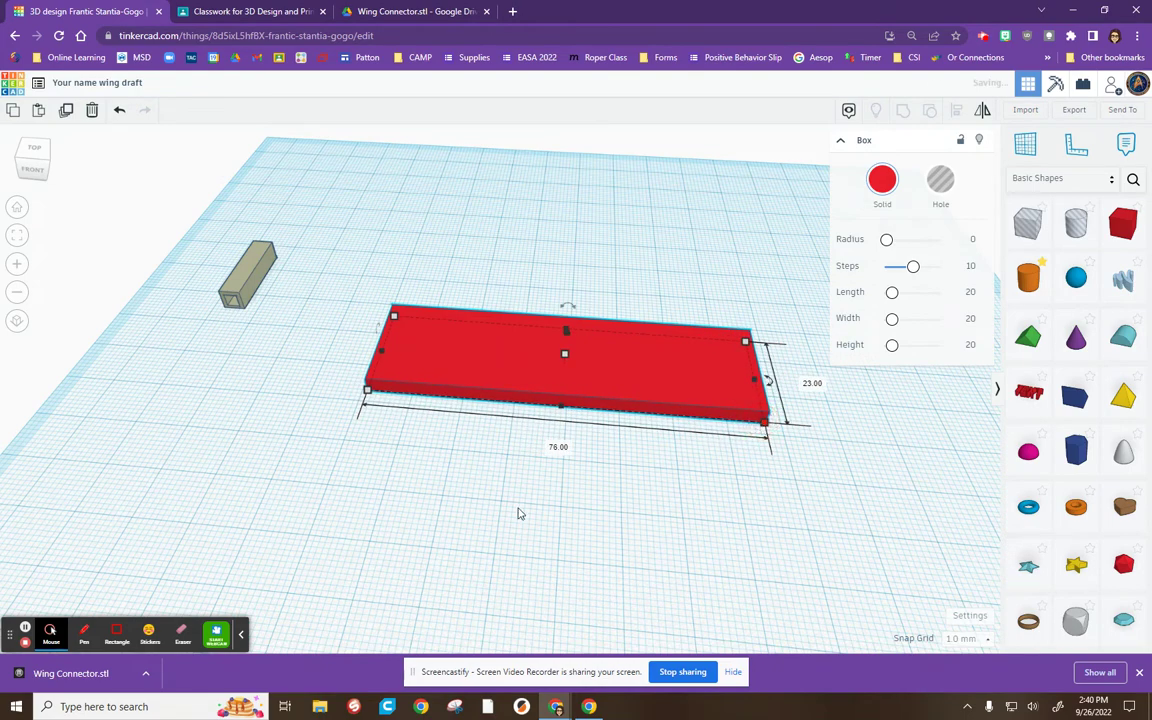
Reduce the red box's height to 2 mm
{"action": "right_click_drag", "start_coordinate": [519, 510], "coordinate": [543, 481]}
{"action": "mouse_move", "coordinate": [551, 382]}
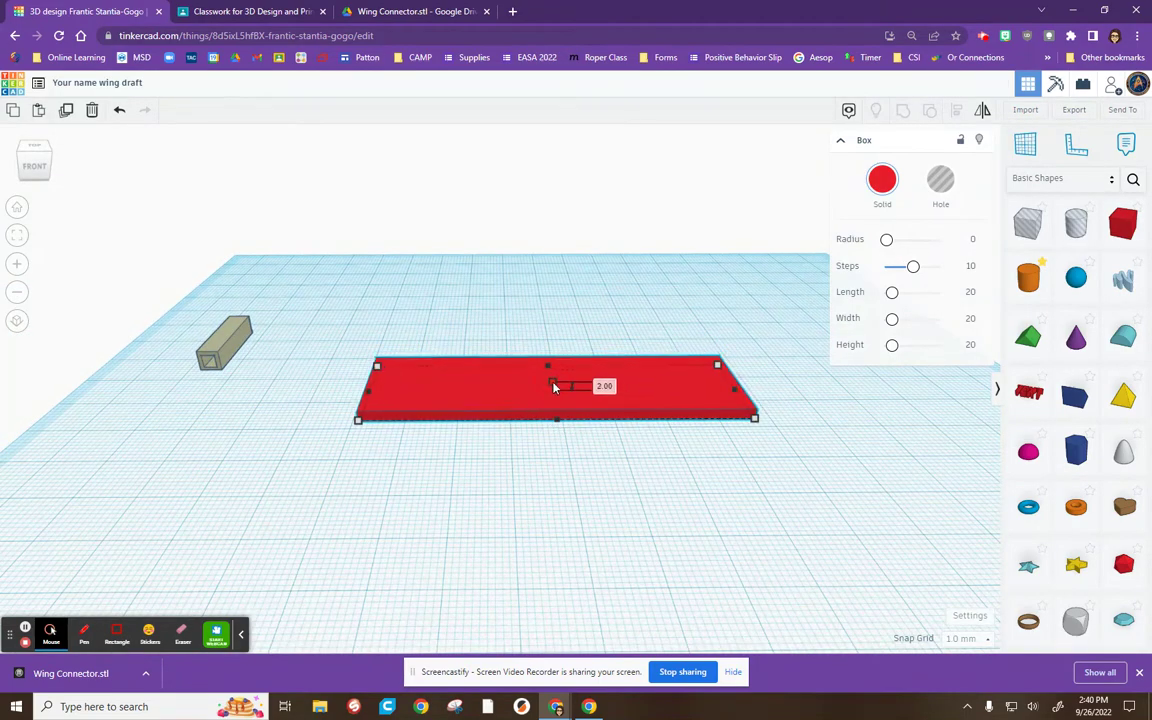
{"action": "left_click", "coordinate": [532, 475]}
Add a second box at the workplane's back right, clear of the red box, and color it green
{"action": "right_click_drag", "start_coordinate": [480, 492], "coordinate": [568, 478]}
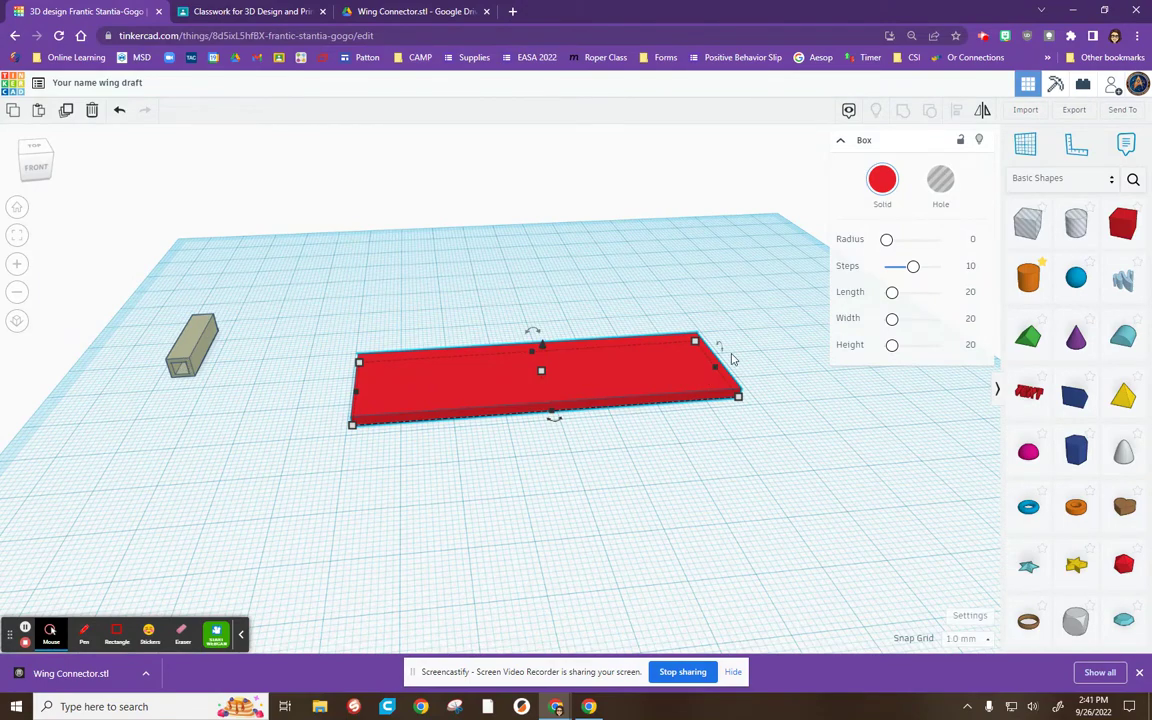
{"action": "right_click_drag", "start_coordinate": [689, 442], "coordinate": [792, 406]}
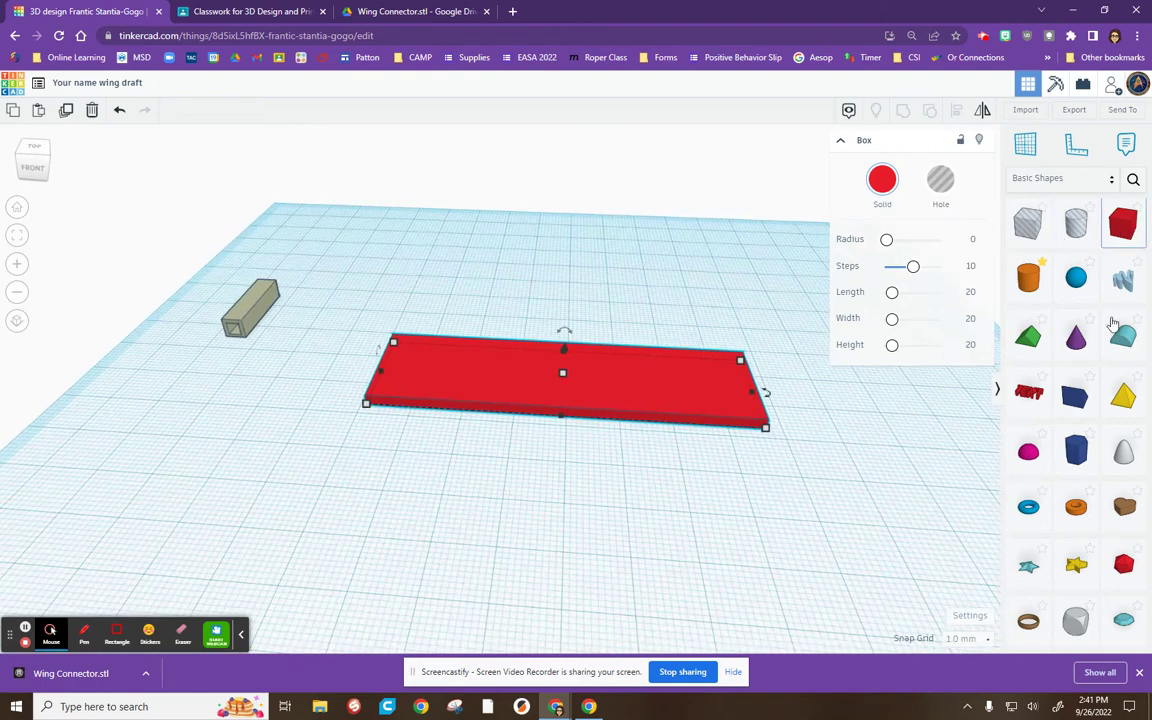
{"action": "left_click", "coordinate": [1122, 222]}
{"action": "left_click", "coordinate": [827, 297]}
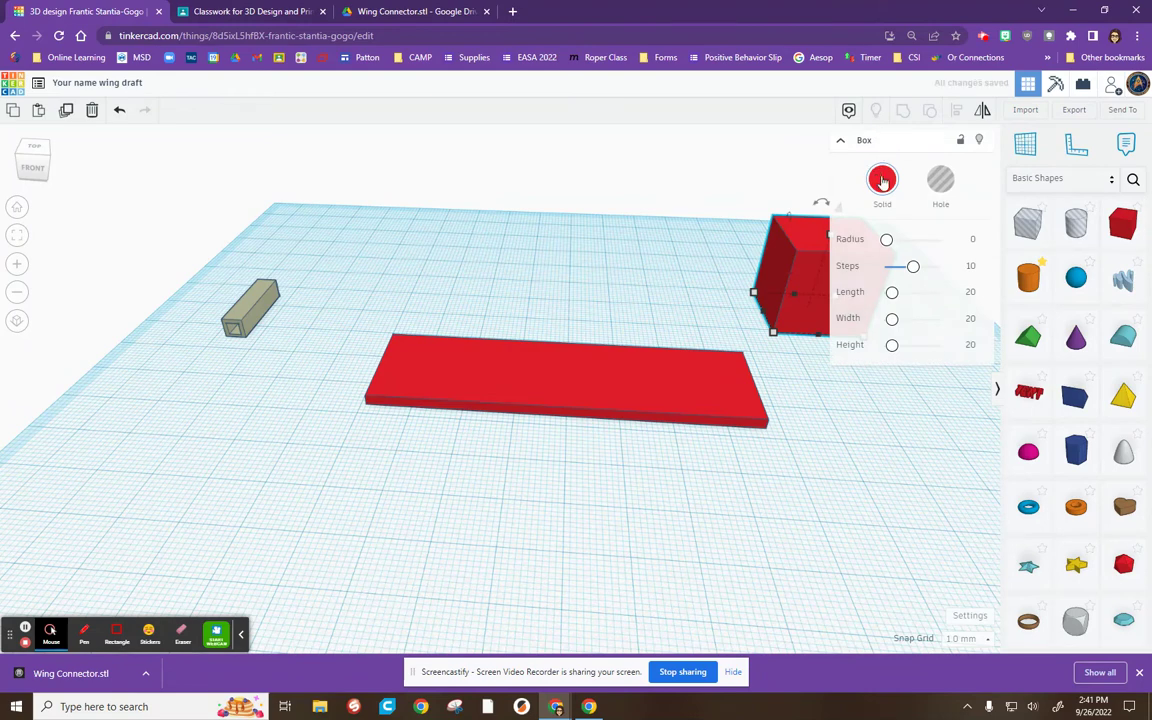
{"action": "left_click", "coordinate": [882, 179]}
{"action": "left_click", "coordinate": [927, 273]}
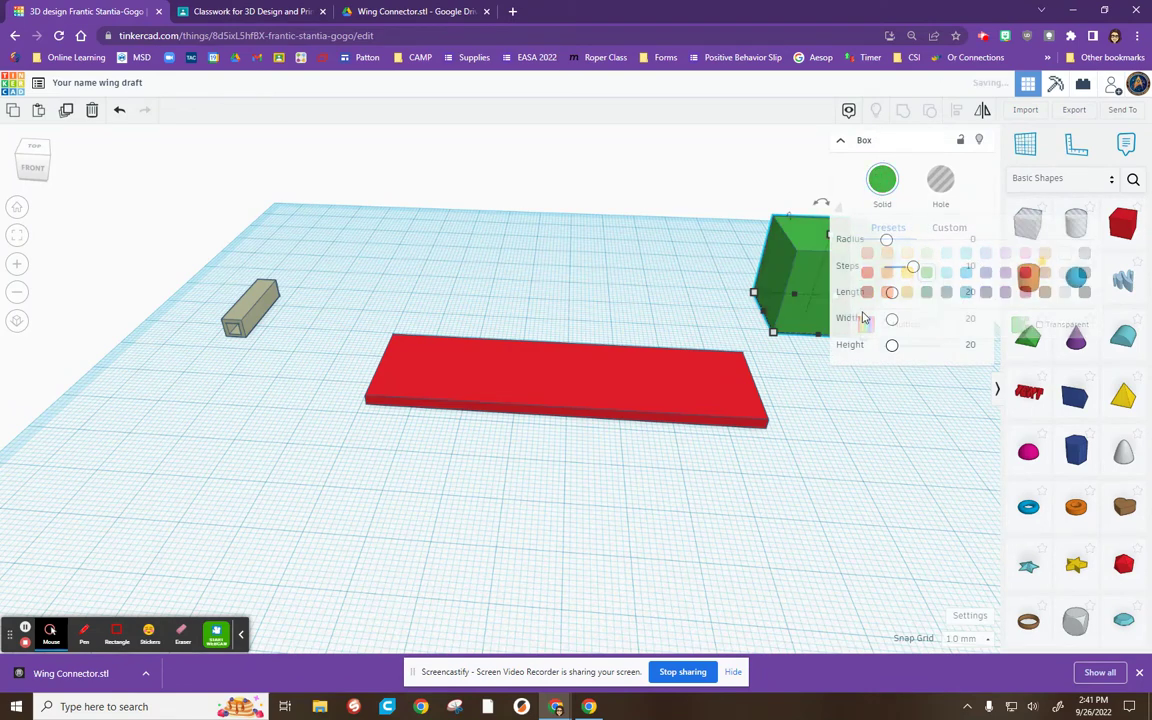
{"action": "key", "text": "Escape"}
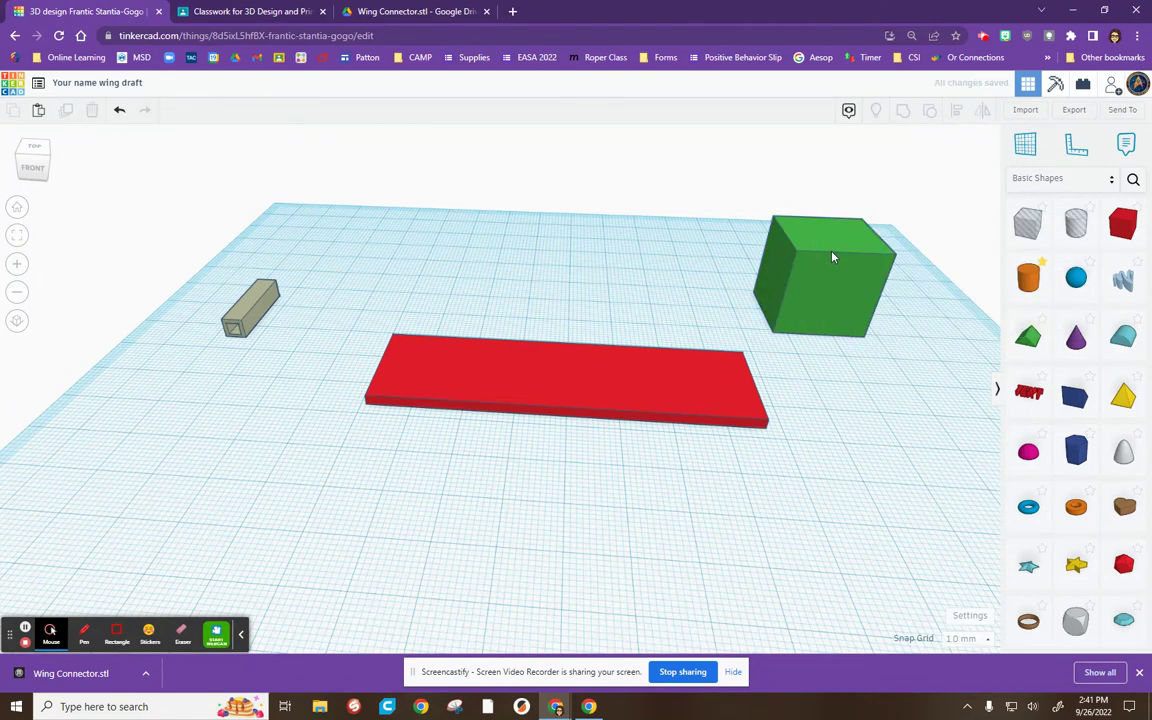
Stretch the green box to 76 mm long and lower its height to 6 mm
{"action": "left_click", "coordinate": [832, 253]}
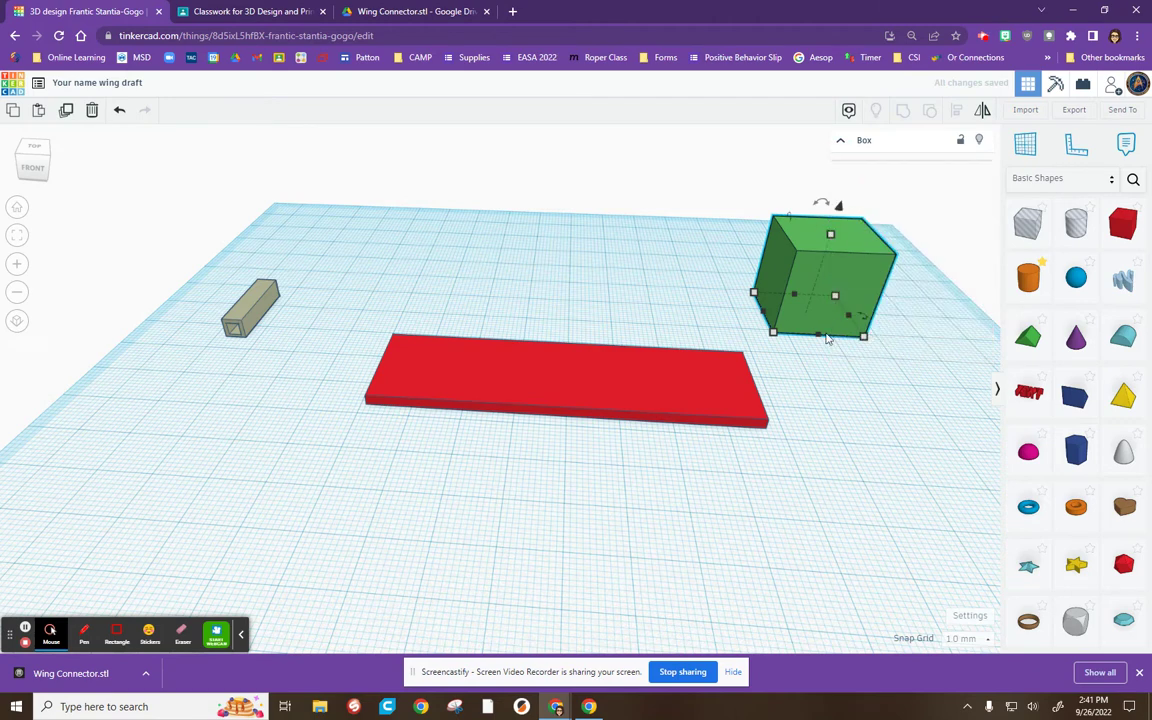
{"action": "left_click_drag", "start_coordinate": [825, 337], "coordinate": [888, 548]}
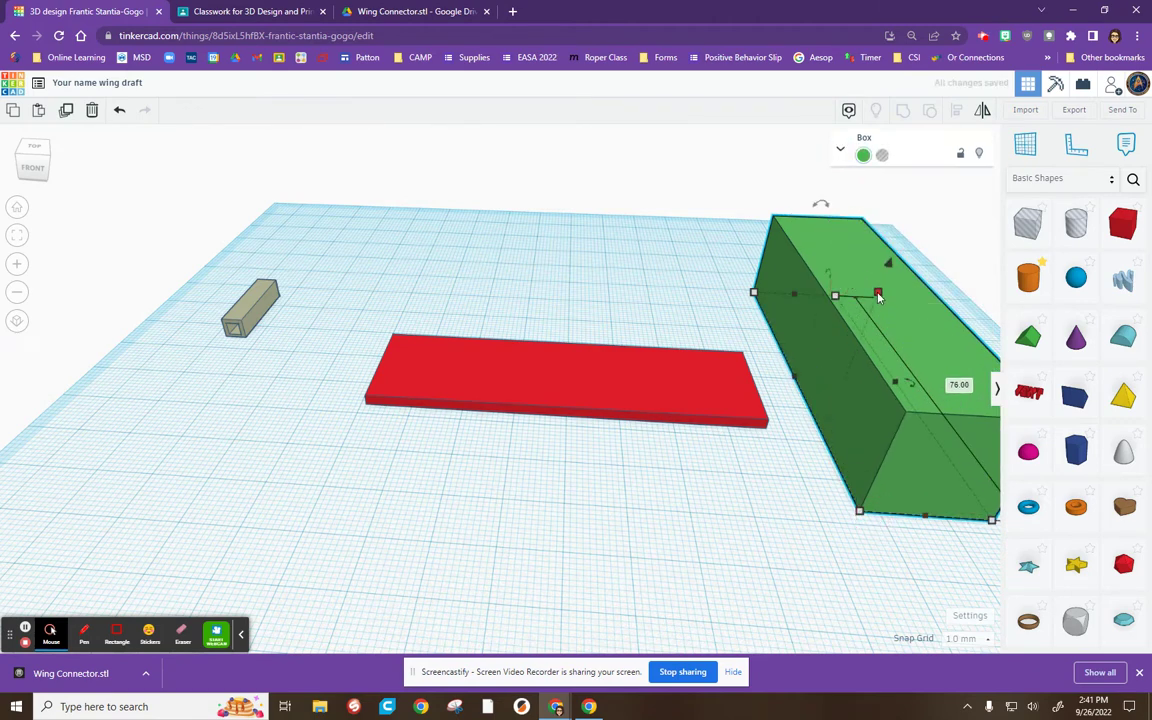
{"action": "left_click_drag", "start_coordinate": [840, 287], "coordinate": [800, 392]}
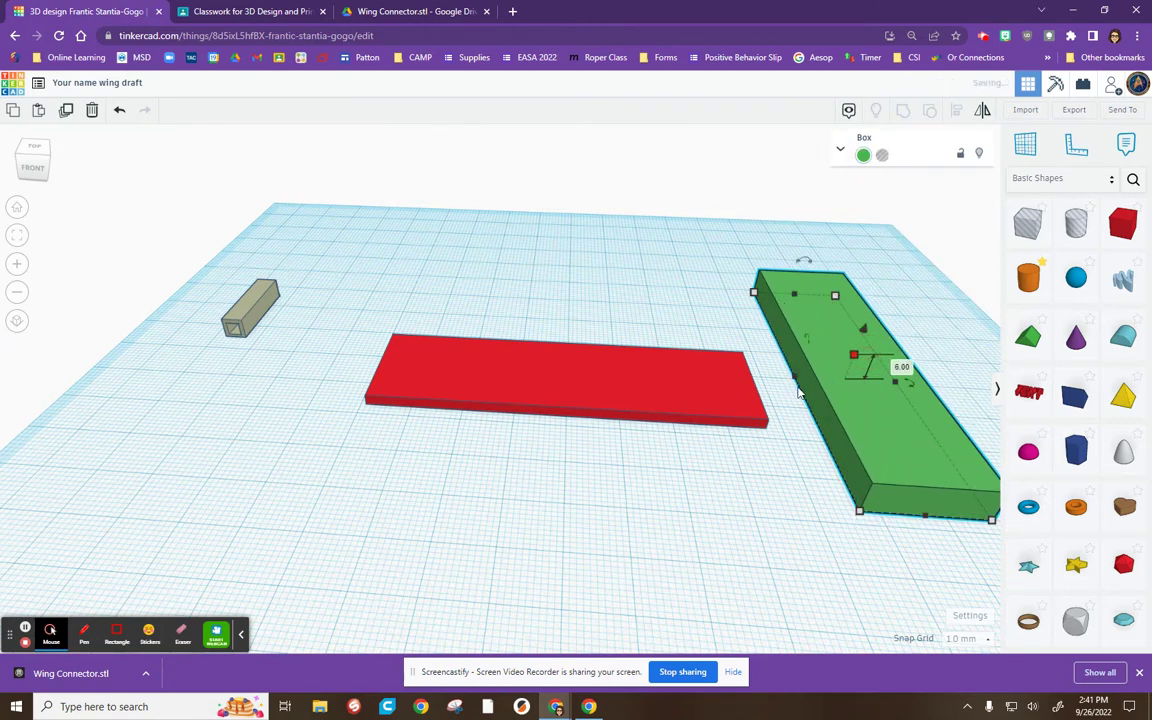
Move the red box slightly away from the green box to widen the gap between them
{"action": "left_click", "coordinate": [738, 389]}
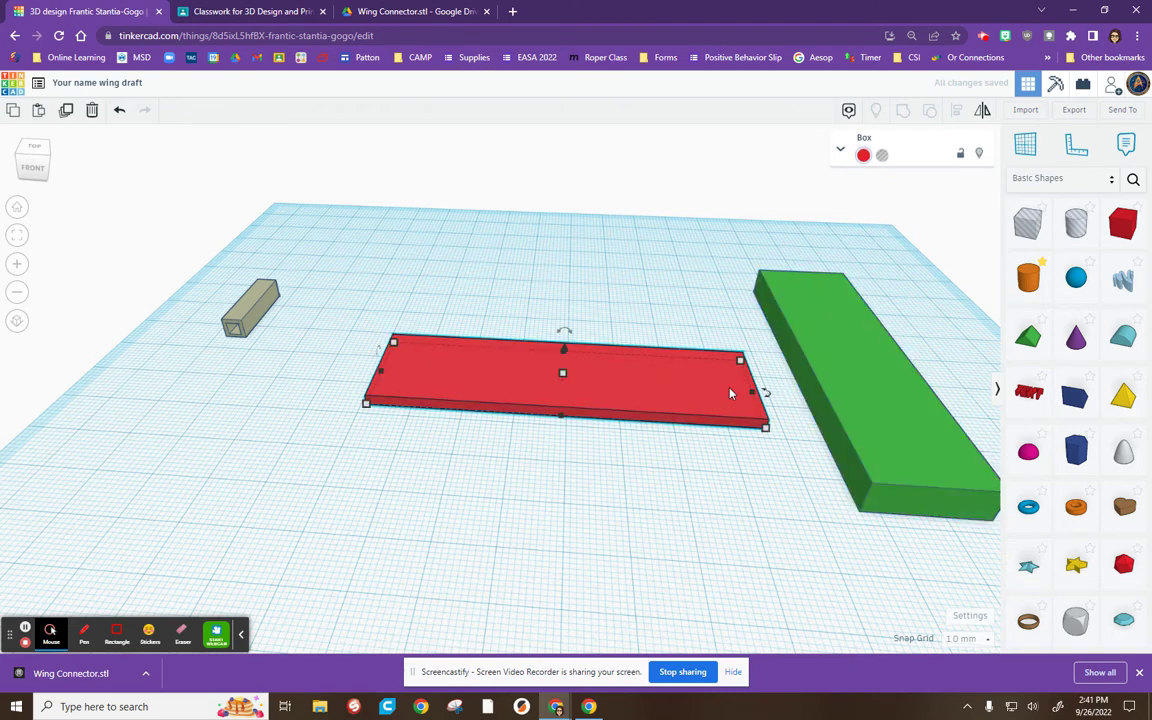
{"action": "left_click_drag", "start_coordinate": [764, 391], "coordinate": [707, 383]}
Move the wing connector about 109 mm across, behind the red box's end, and rotate it a quarter turn parallel to that box
{"action": "left_click_drag", "start_coordinate": [243, 315], "coordinate": [742, 310]}
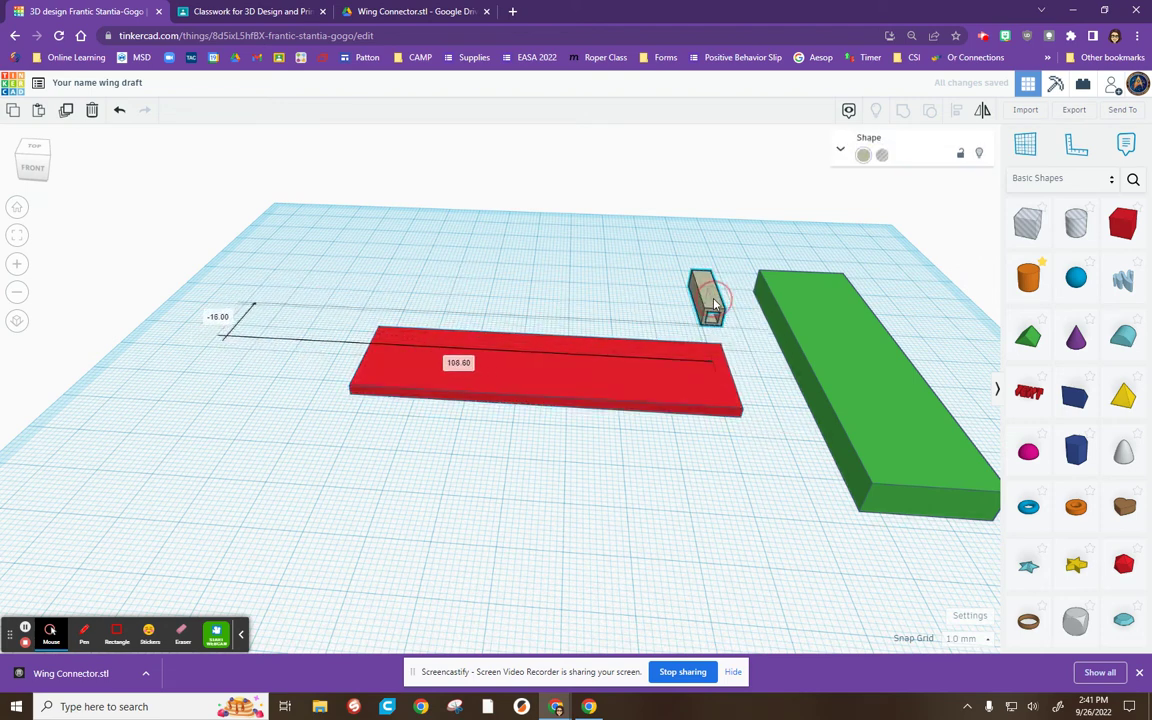
{"action": "left_click_drag", "start_coordinate": [714, 305], "coordinate": [730, 313]}
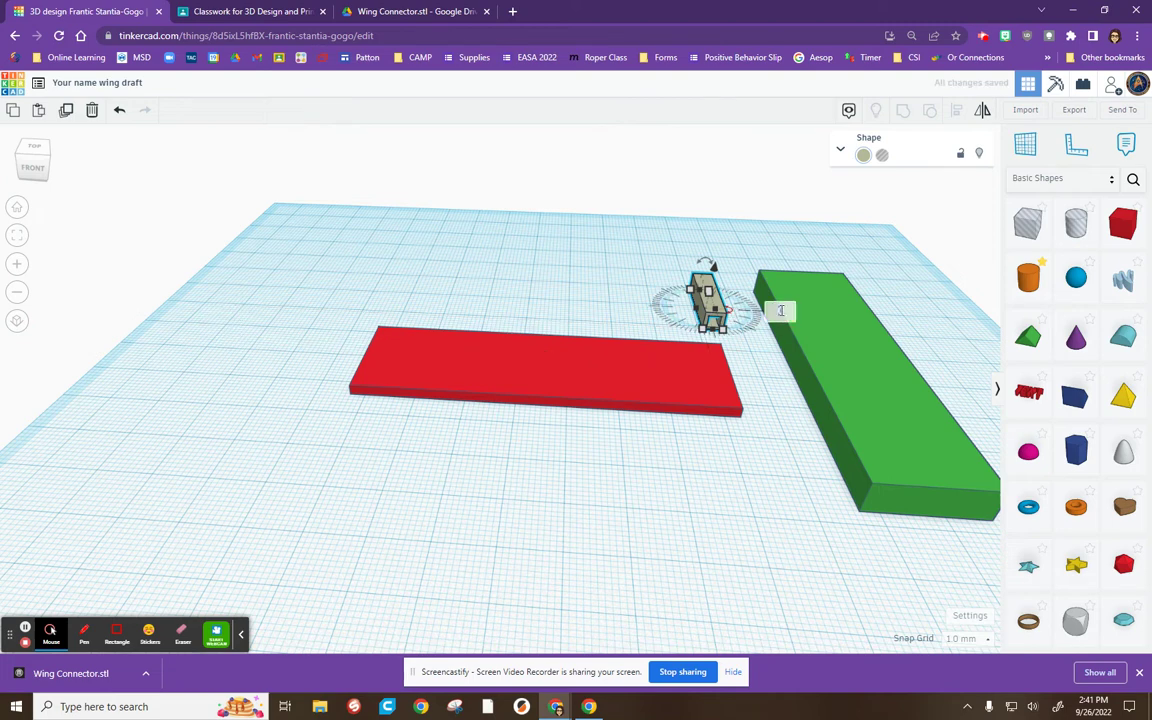
{"action": "key", "text": "Return"}
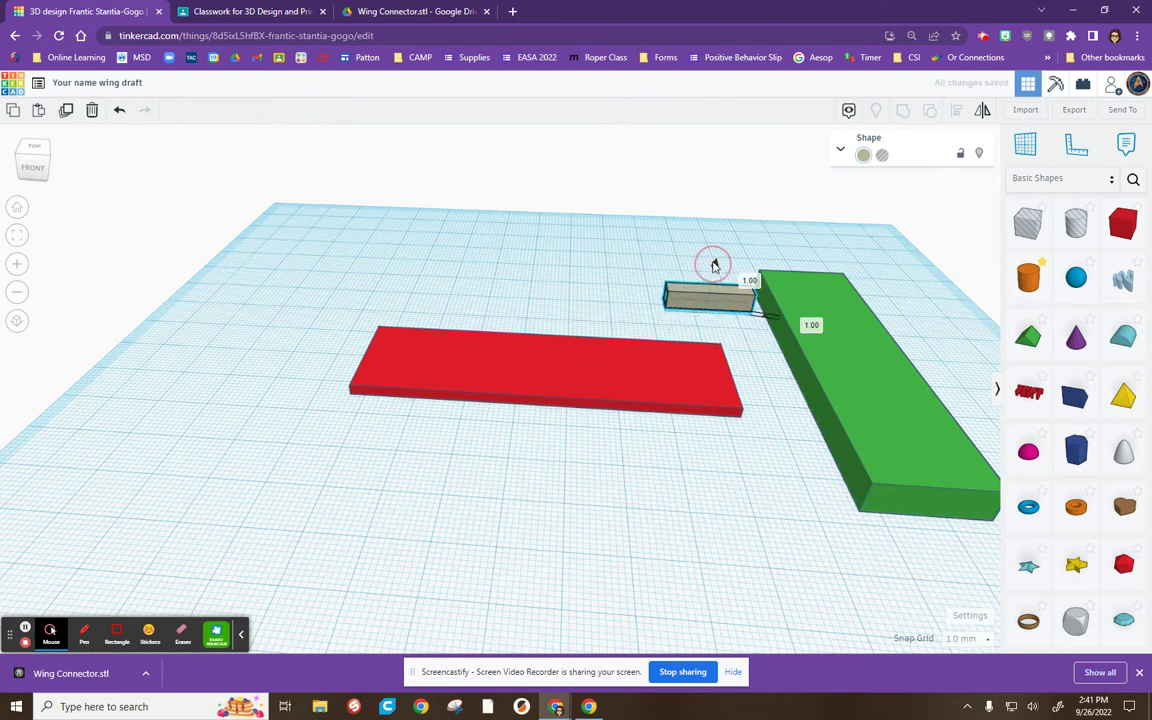
Move the wing connector onto the end of the red box and raise it 1 mm, to 2 mm above the workplane
{"action": "left_click_drag", "start_coordinate": [722, 299], "coordinate": [694, 368]}
{"action": "right_click_drag", "start_coordinate": [658, 455], "coordinate": [404, 404]}
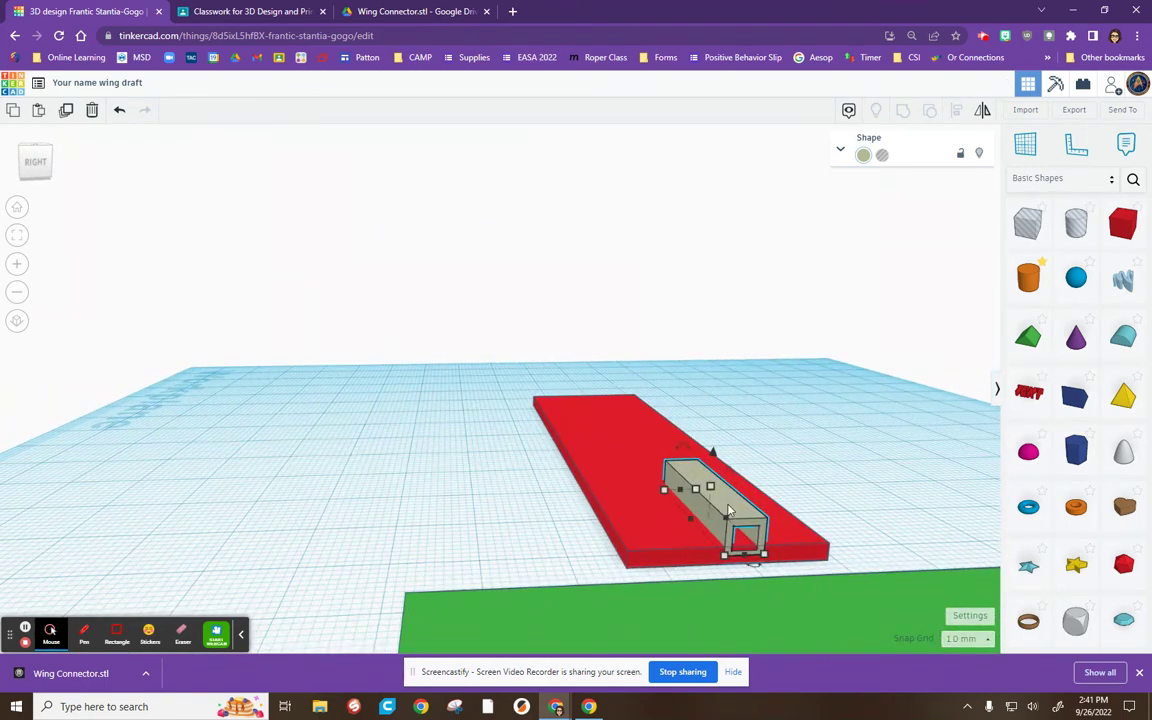
{"action": "left_click_drag", "start_coordinate": [713, 455], "coordinate": [713, 450]}
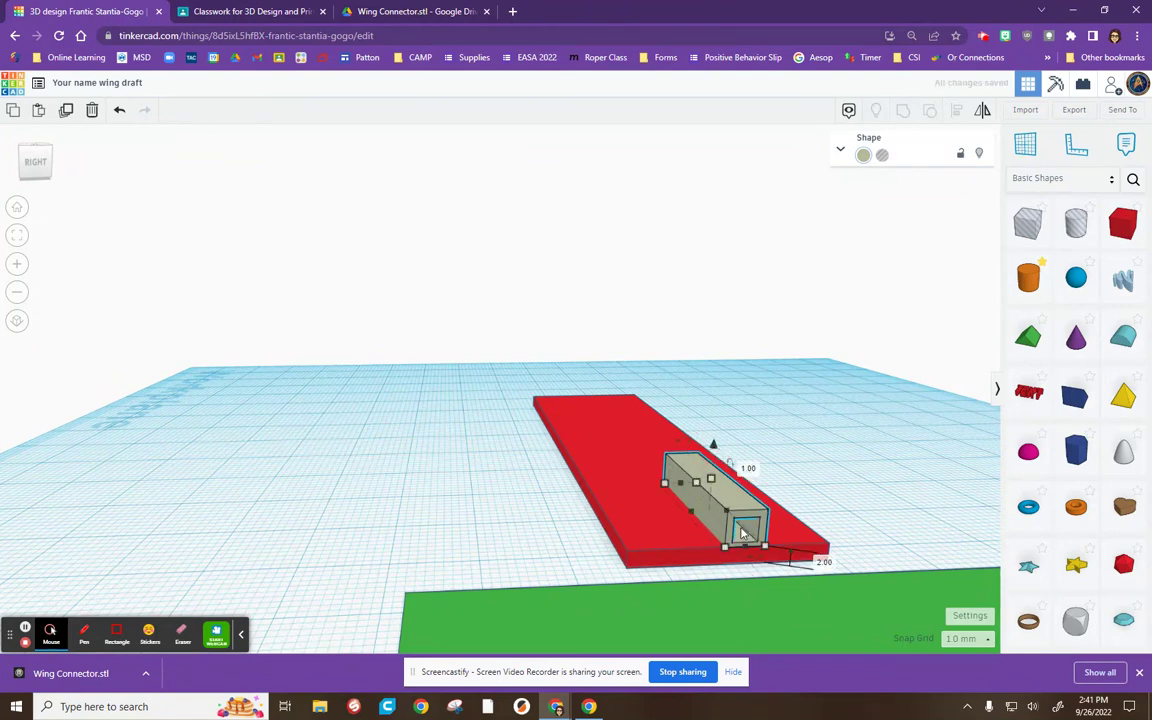
{"action": "scroll", "coordinate": [745, 537], "scroll_direction": "up", "scroll_amount": 10}
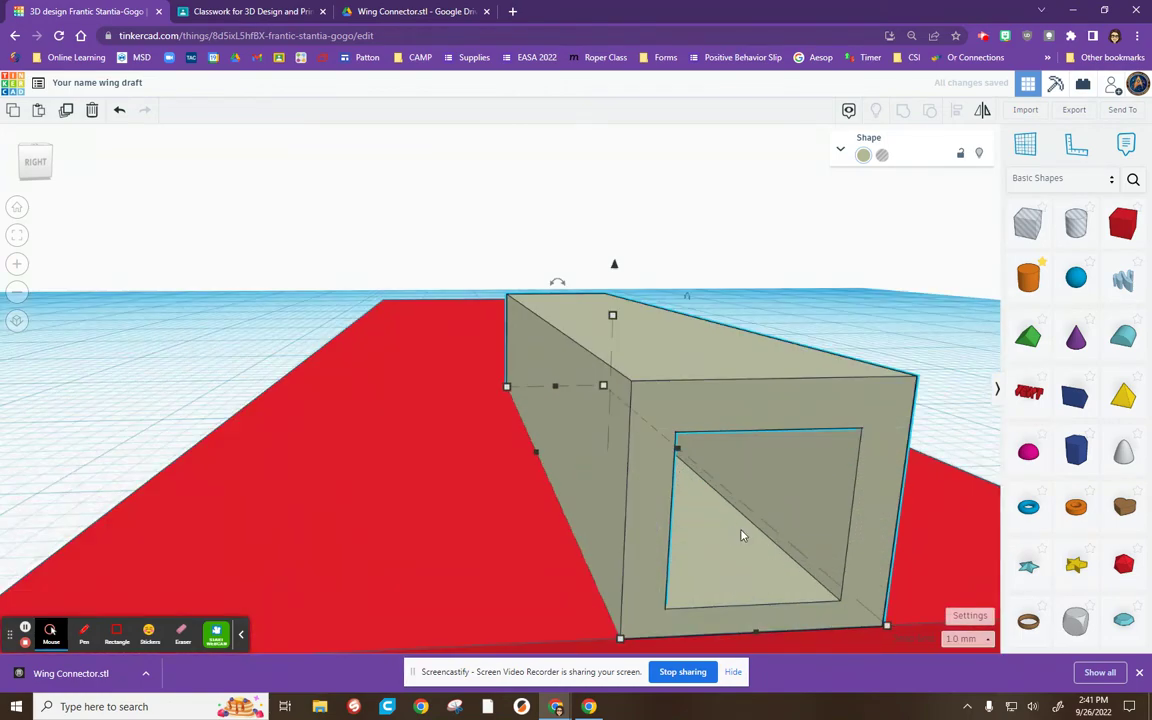
{"action": "scroll", "coordinate": [742, 535], "scroll_direction": "down", "scroll_amount": 10}
Delete the green box from the workplane
{"action": "right_click_drag", "start_coordinate": [704, 562], "coordinate": [930, 635]}
{"action": "right_click_drag", "start_coordinate": [820, 602], "coordinate": [674, 461]}
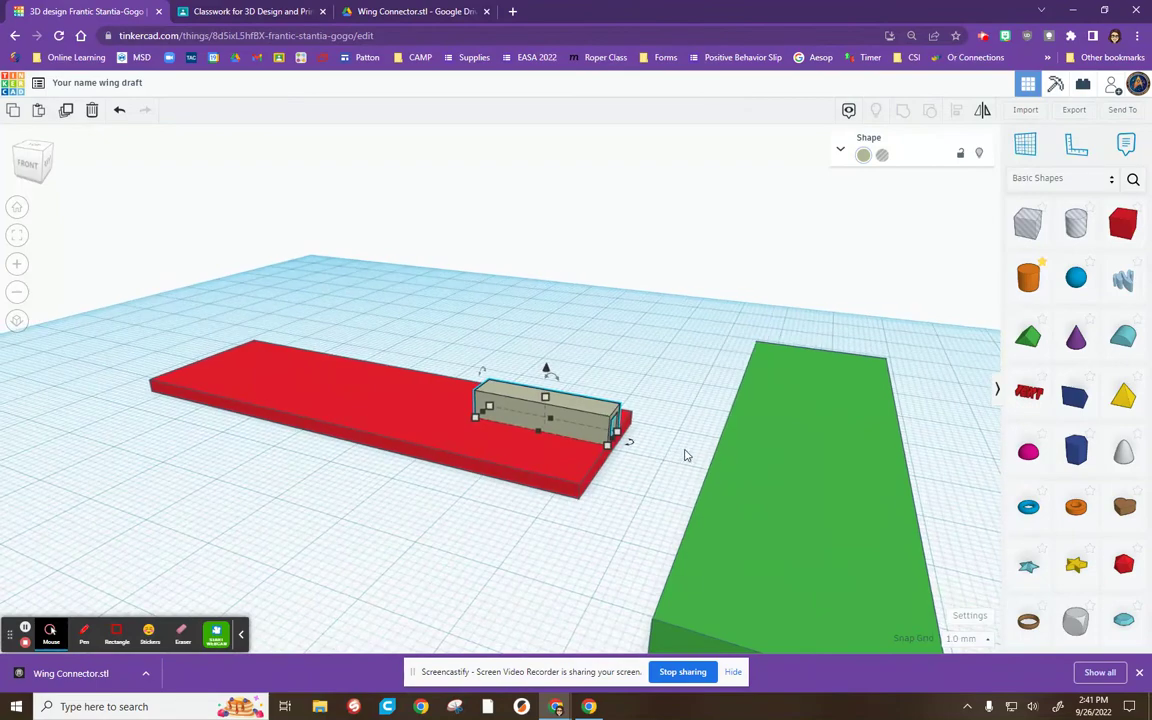
{"action": "right_click_drag", "start_coordinate": [734, 556], "coordinate": [800, 600]}
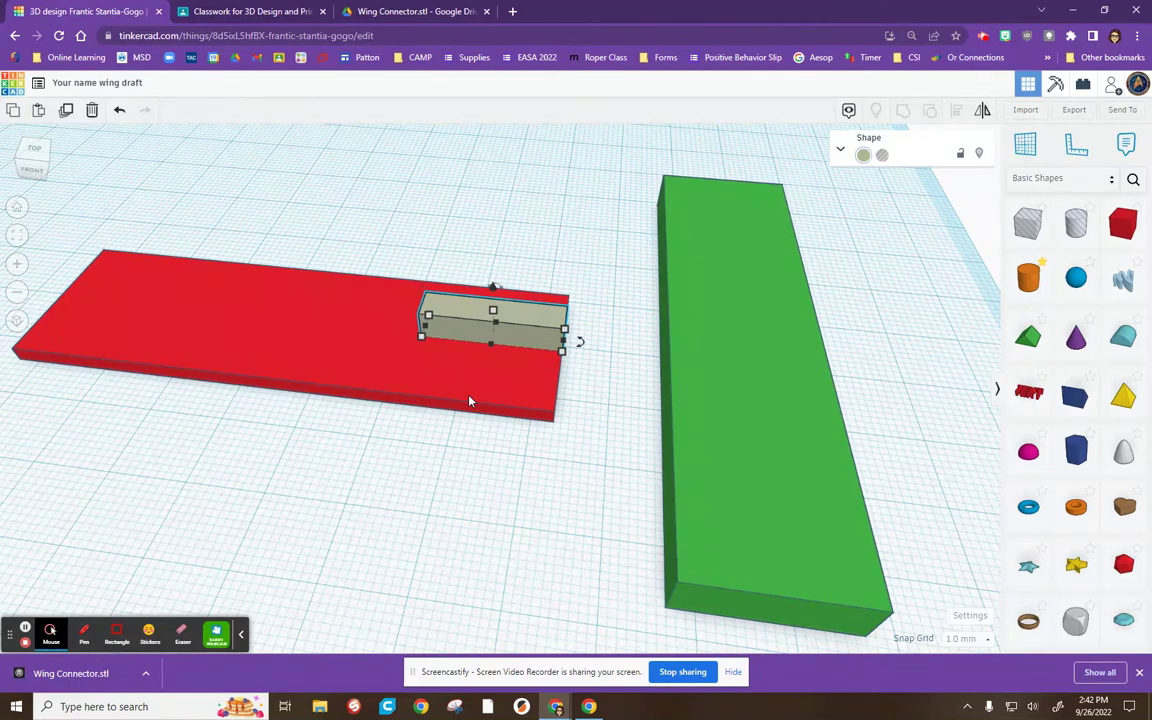
{"action": "right_click_drag", "start_coordinate": [491, 463], "coordinate": [640, 467]}
{"action": "left_click", "coordinate": [787, 458]}
{"action": "key", "text": "Delete"}
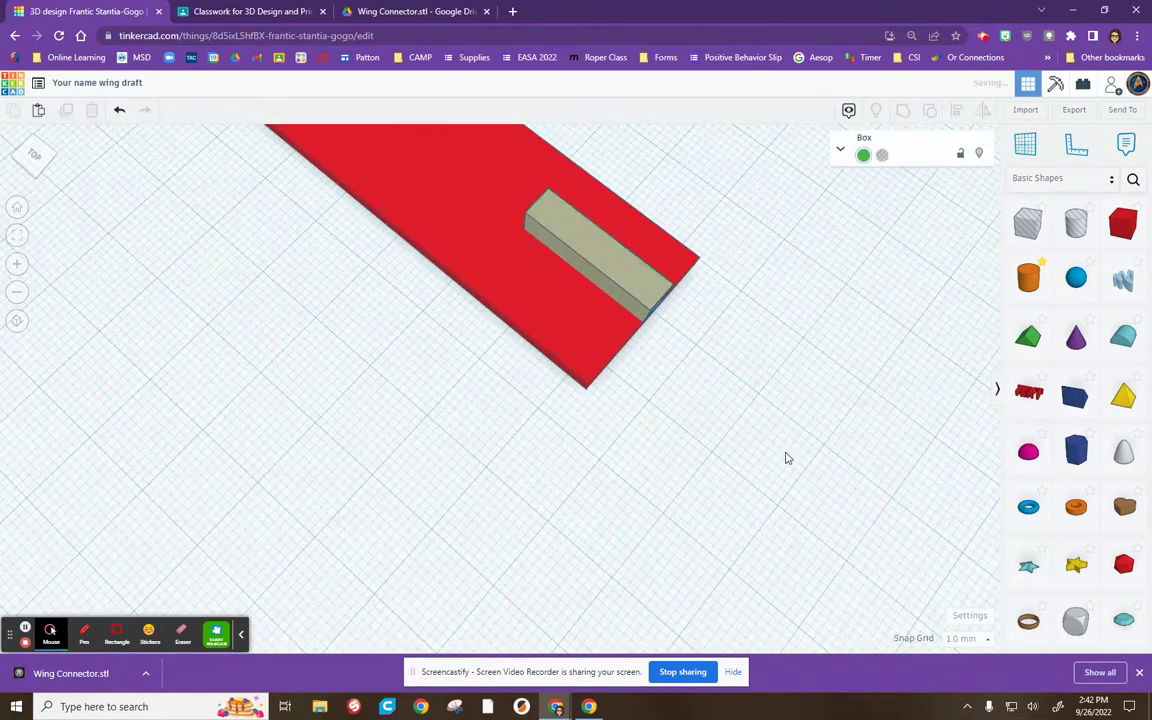
Center the wing connector across the red box's width with Align, and group the two shapes into one wing
{"action": "right_click_drag", "start_coordinate": [779, 368], "coordinate": [625, 345]}
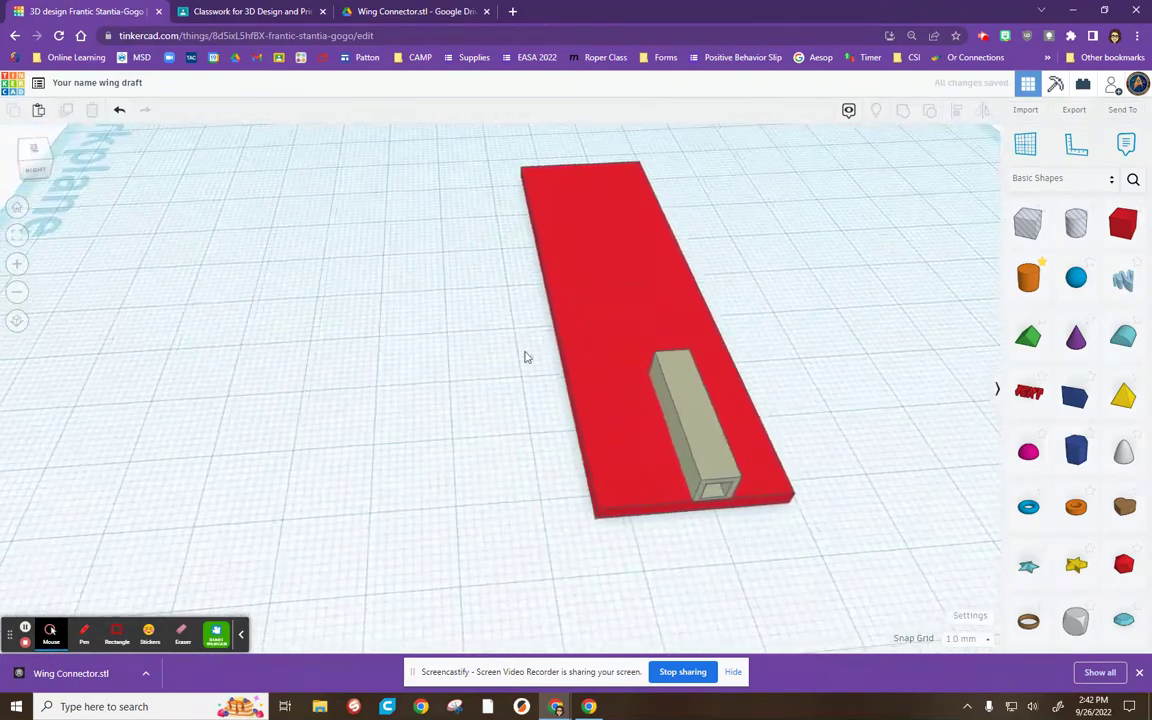
{"action": "left_click_drag", "start_coordinate": [509, 324], "coordinate": [773, 466]}
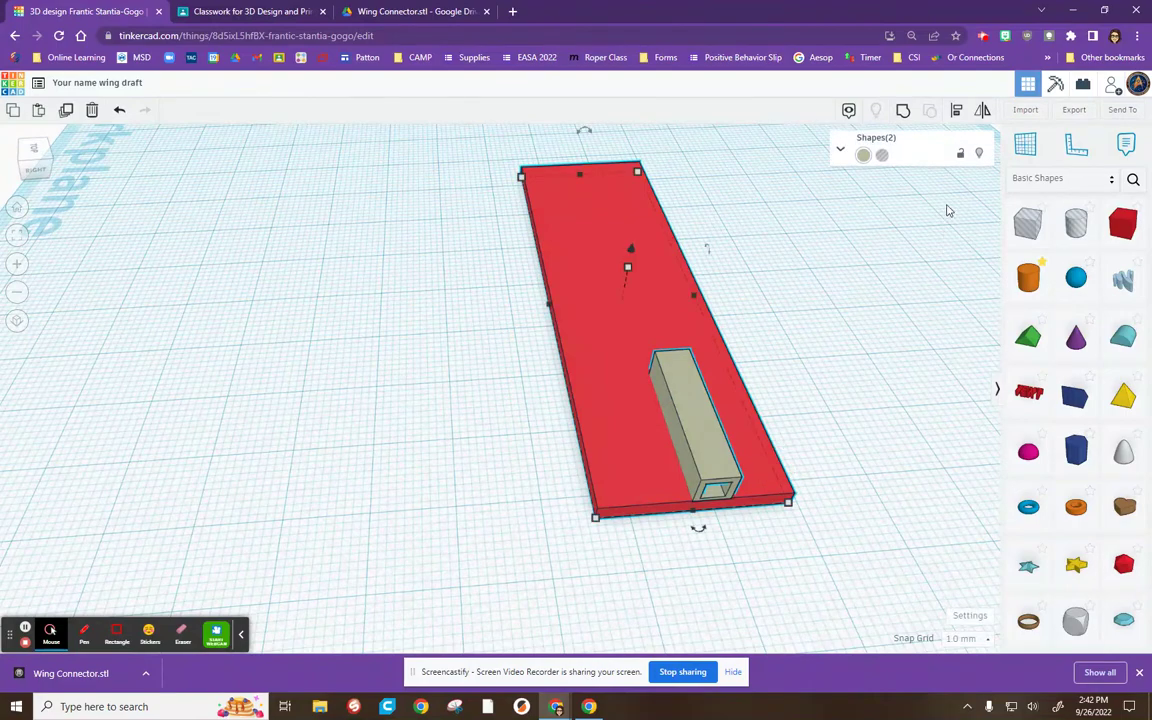
{"action": "left_click", "coordinate": [957, 112]}
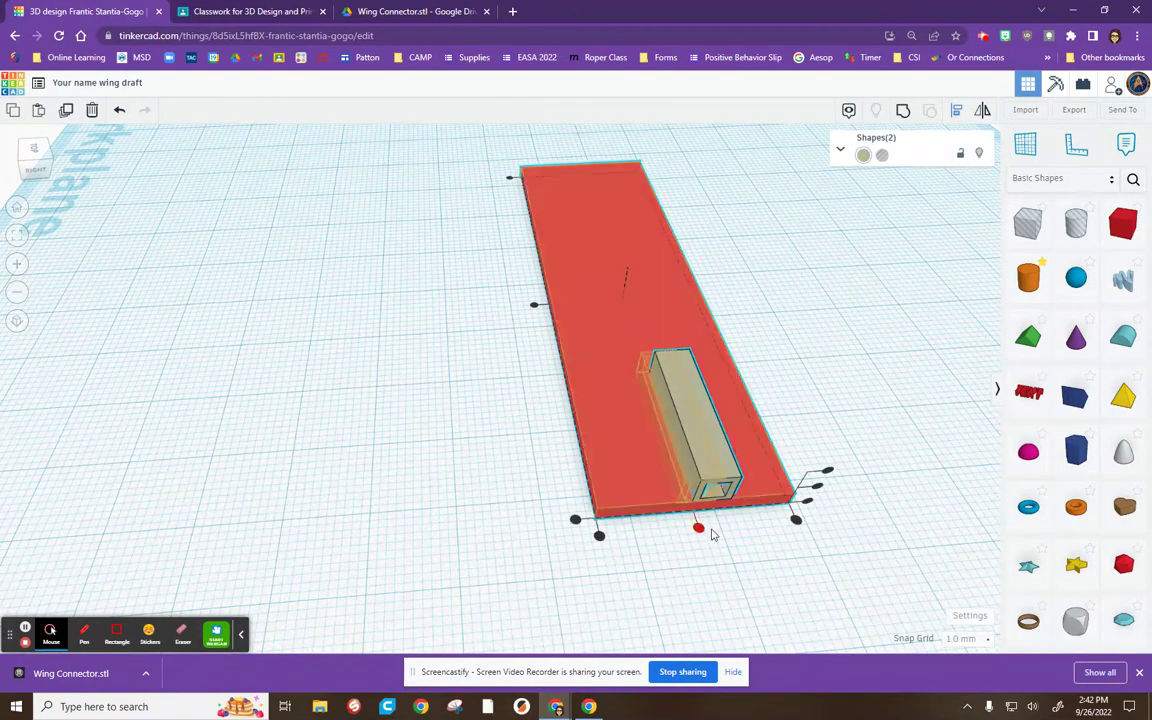
{"action": "left_click", "coordinate": [698, 530]}
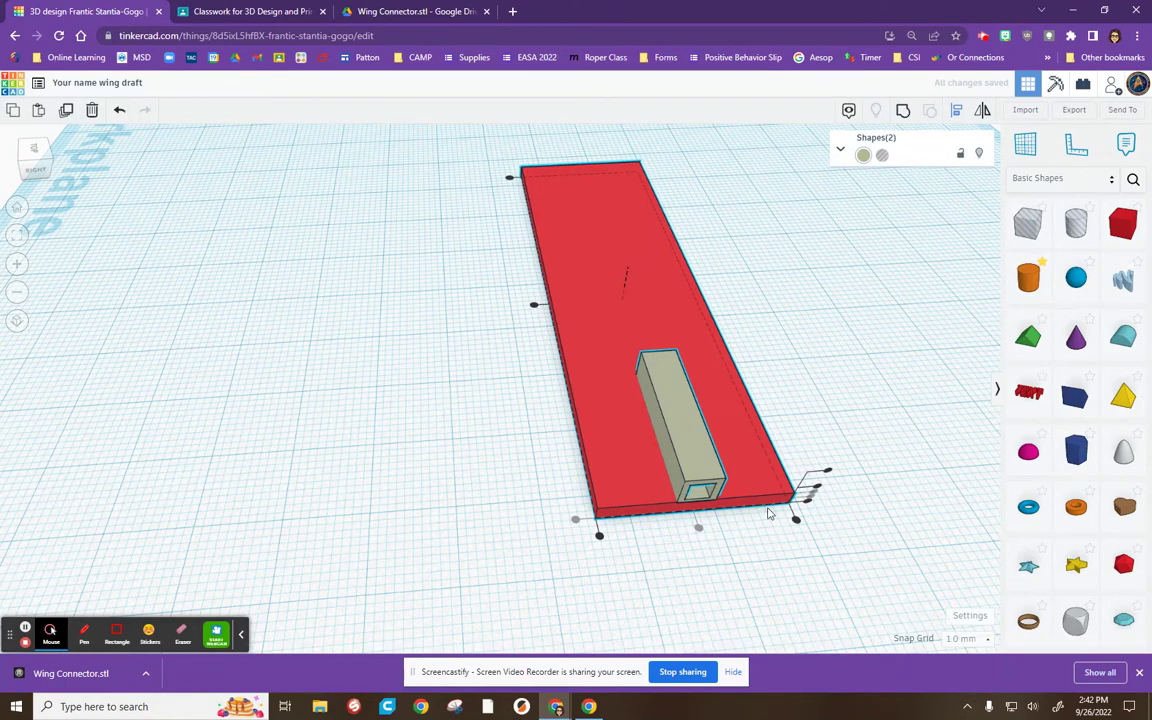
{"action": "right_click_drag", "start_coordinate": [764, 535], "coordinate": [1003, 500]}
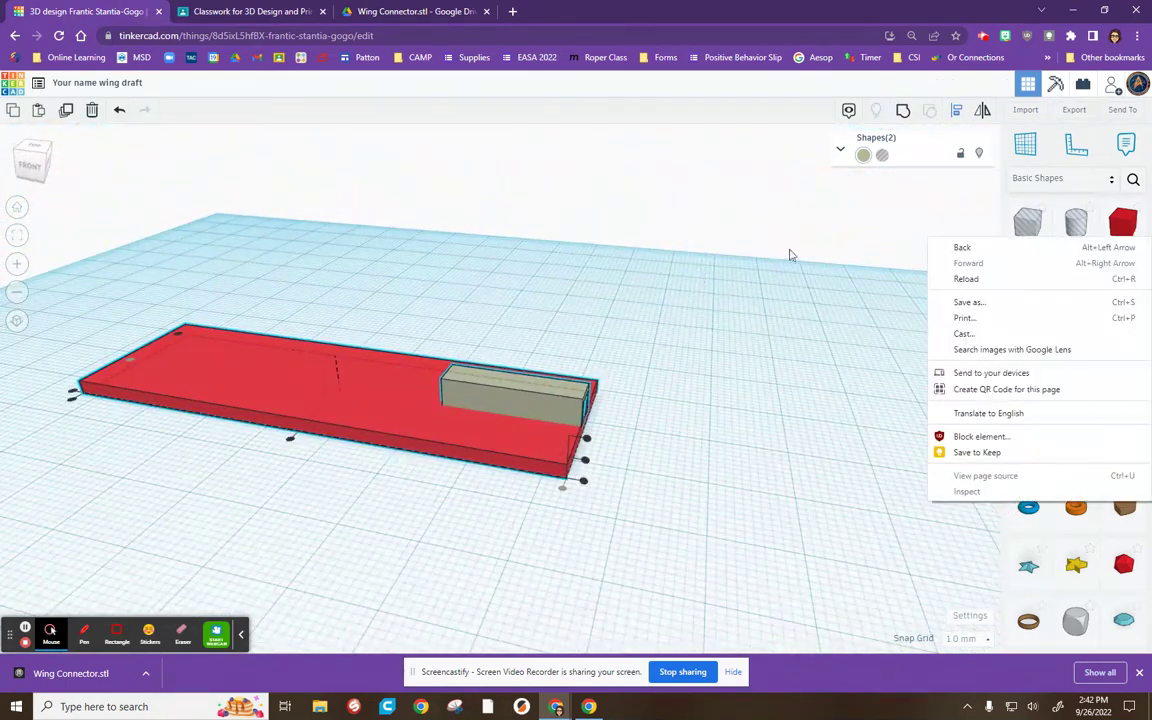
{"action": "left_click", "coordinate": [903, 110]}
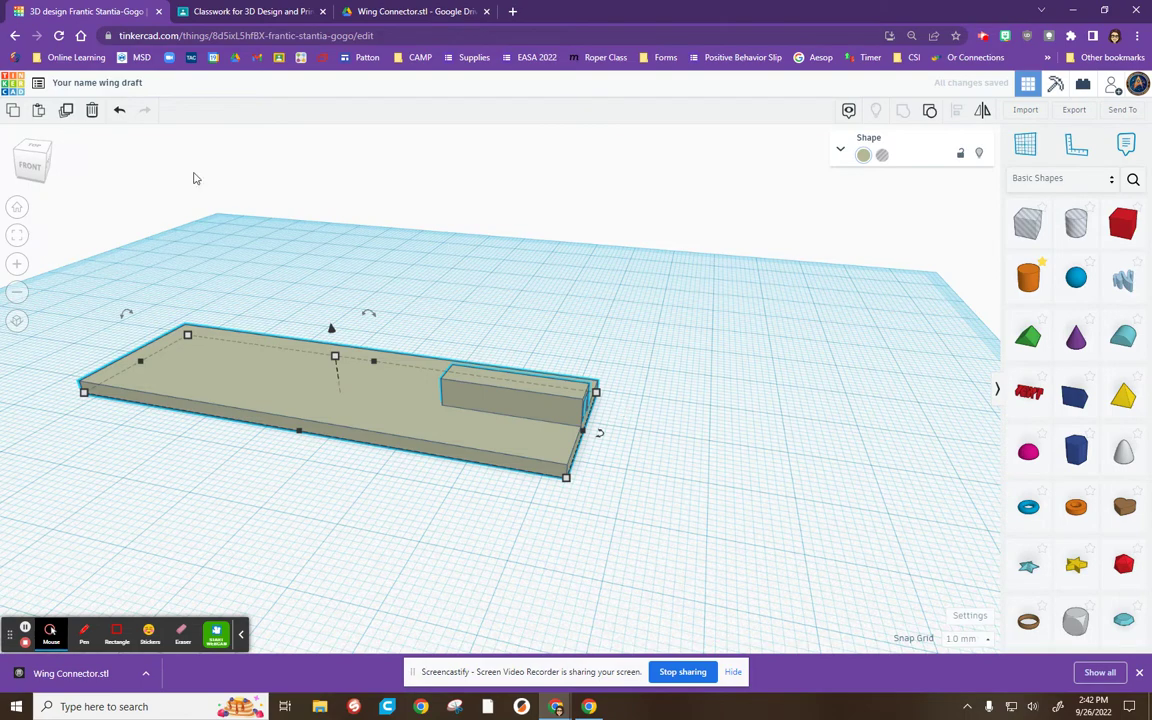
Copy and paste the grouped wing, and place the copy behind the original, parallel to it and clear of it
{"action": "left_click", "coordinate": [16, 112]}
{"action": "left_click", "coordinate": [38, 110]}
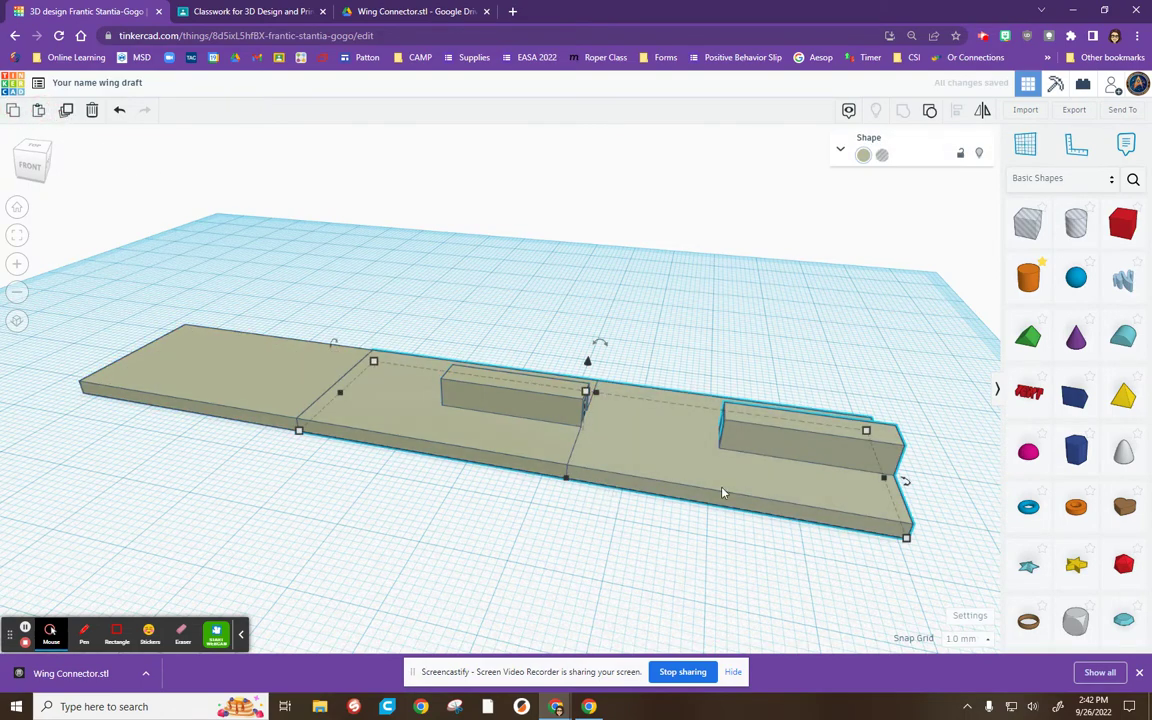
{"action": "left_click_drag", "start_coordinate": [723, 492], "coordinate": [517, 344]}
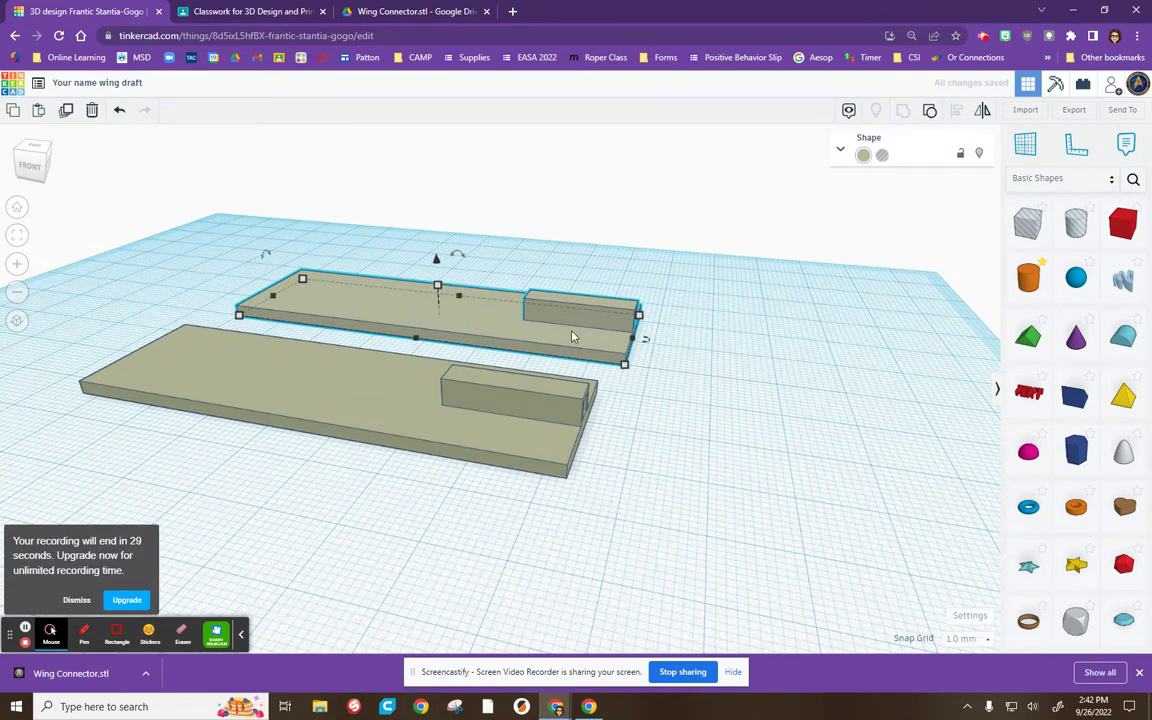
Mirror the copied wing along its length so its connector sits at the opposite end, and shift the copy slightly along the original
{"action": "left_click", "coordinate": [408, 342]}
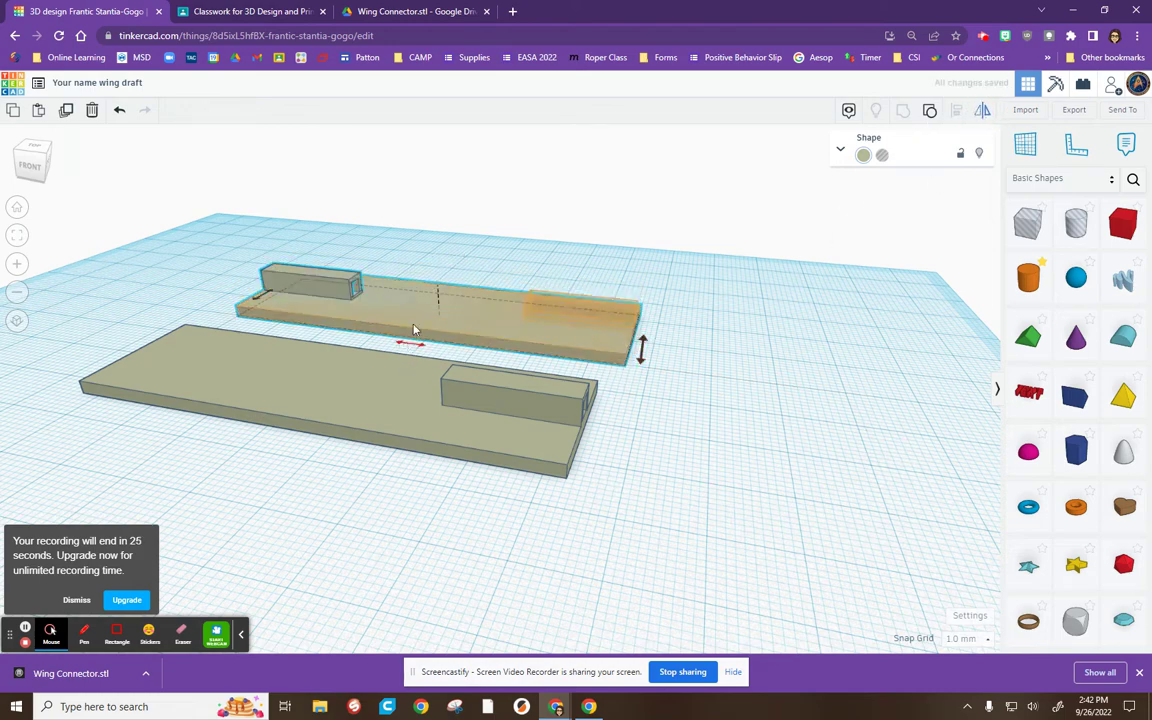
{"action": "left_click", "coordinate": [418, 317]}
{"action": "left_click_drag", "start_coordinate": [418, 317], "coordinate": [392, 322]}
{"action": "left_click", "coordinate": [690, 440]}
{"action": "scroll", "coordinate": [720, 500], "scroll_direction": "up", "scroll_amount": 5}
{"action": "scroll", "coordinate": [733, 525], "scroll_direction": "down", "scroll_amount": 5}
Rename the design as "Your name wing final"
{"action": "left_click", "coordinate": [137, 83]}
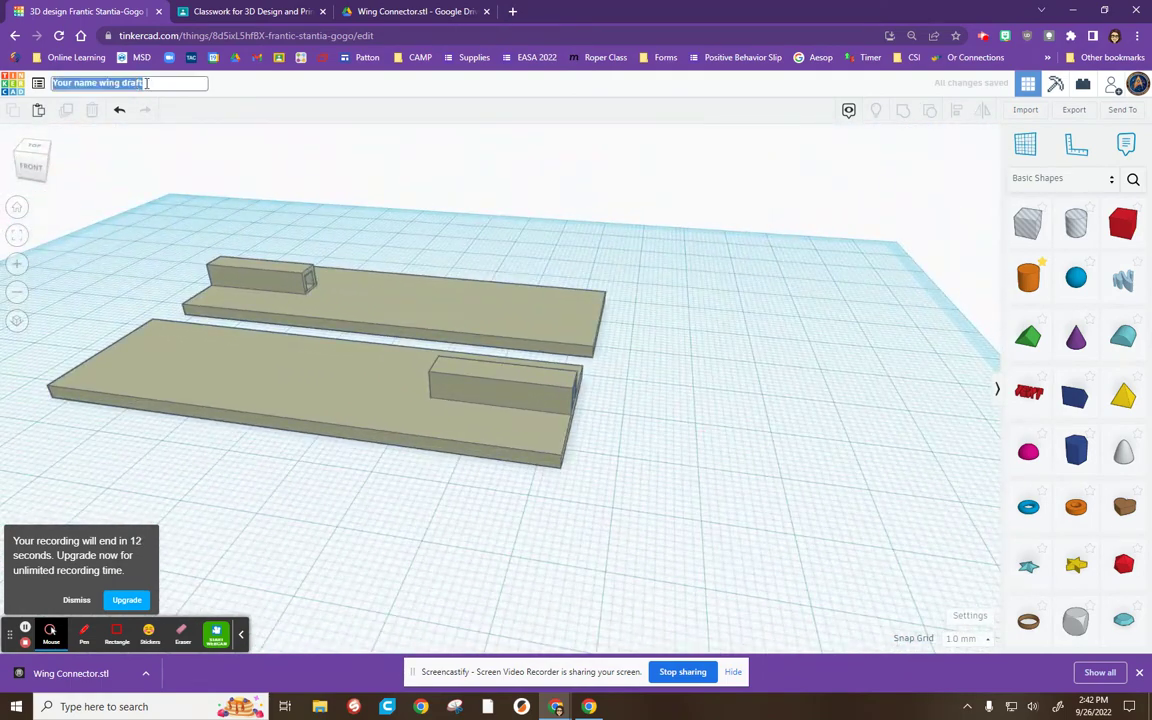
{"action": "left_click", "coordinate": [153, 85]}
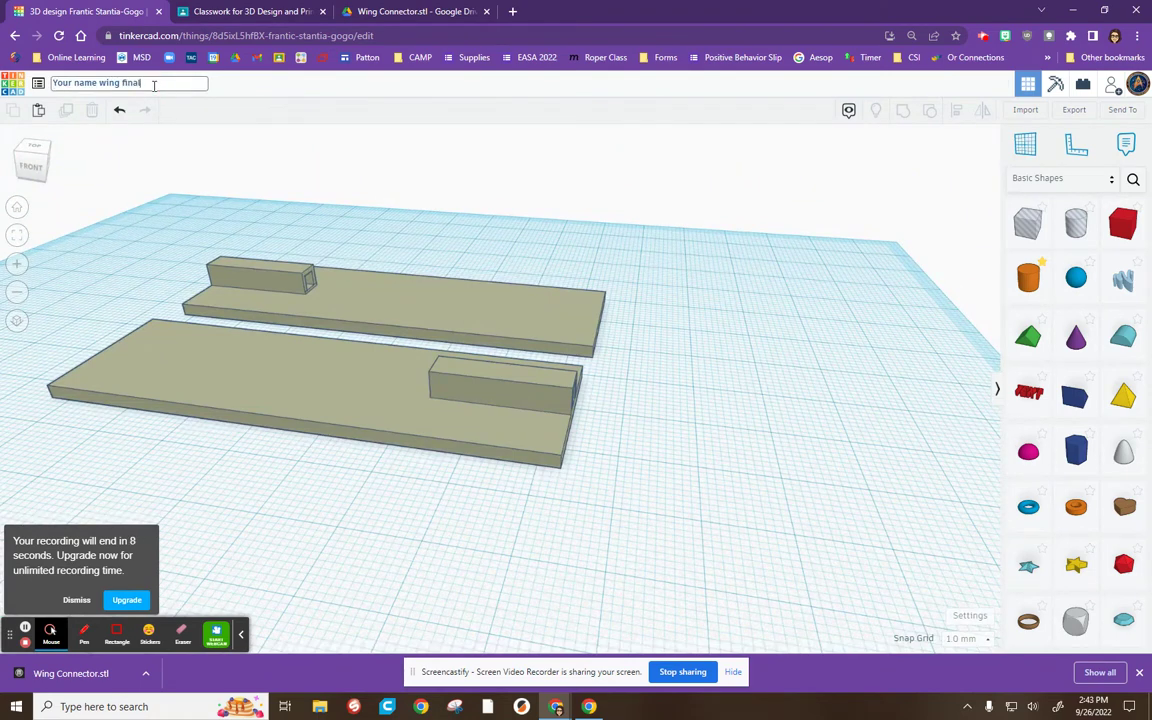
{"action": "key", "text": "Return"}
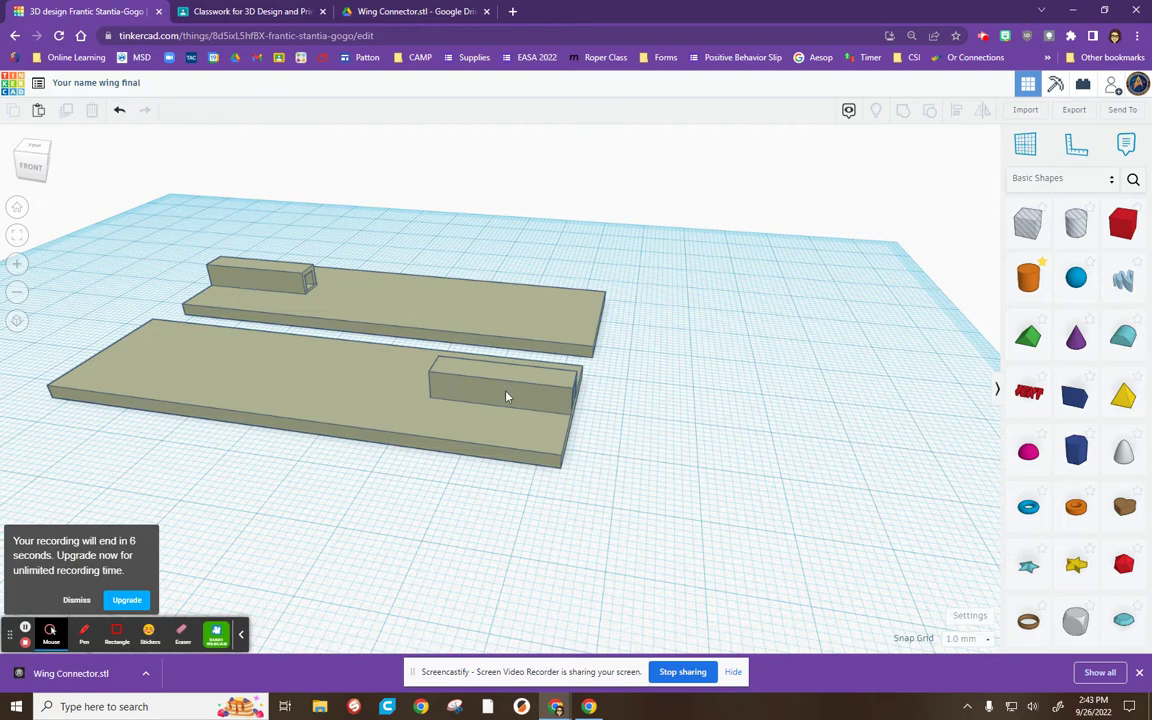